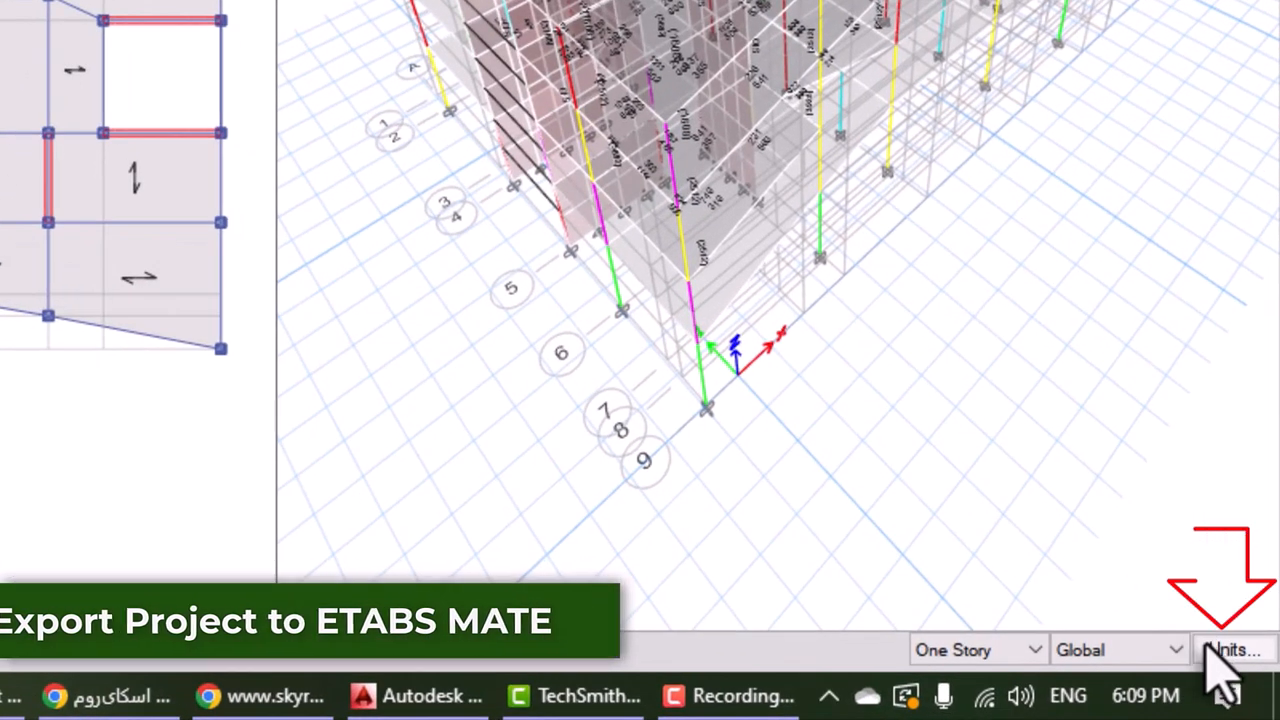
Set the model's consistent units to cm for length, kgf for force and C for temperature
left_click(1235, 653)
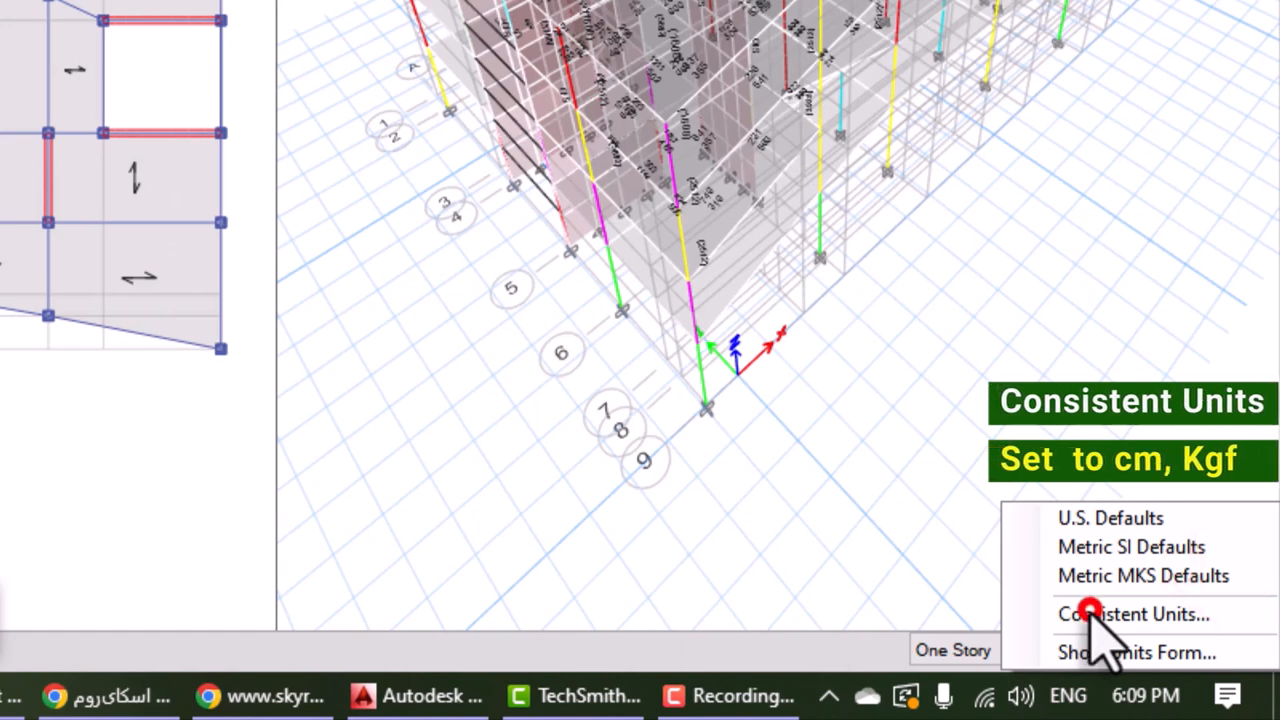
left_click(1090, 614)
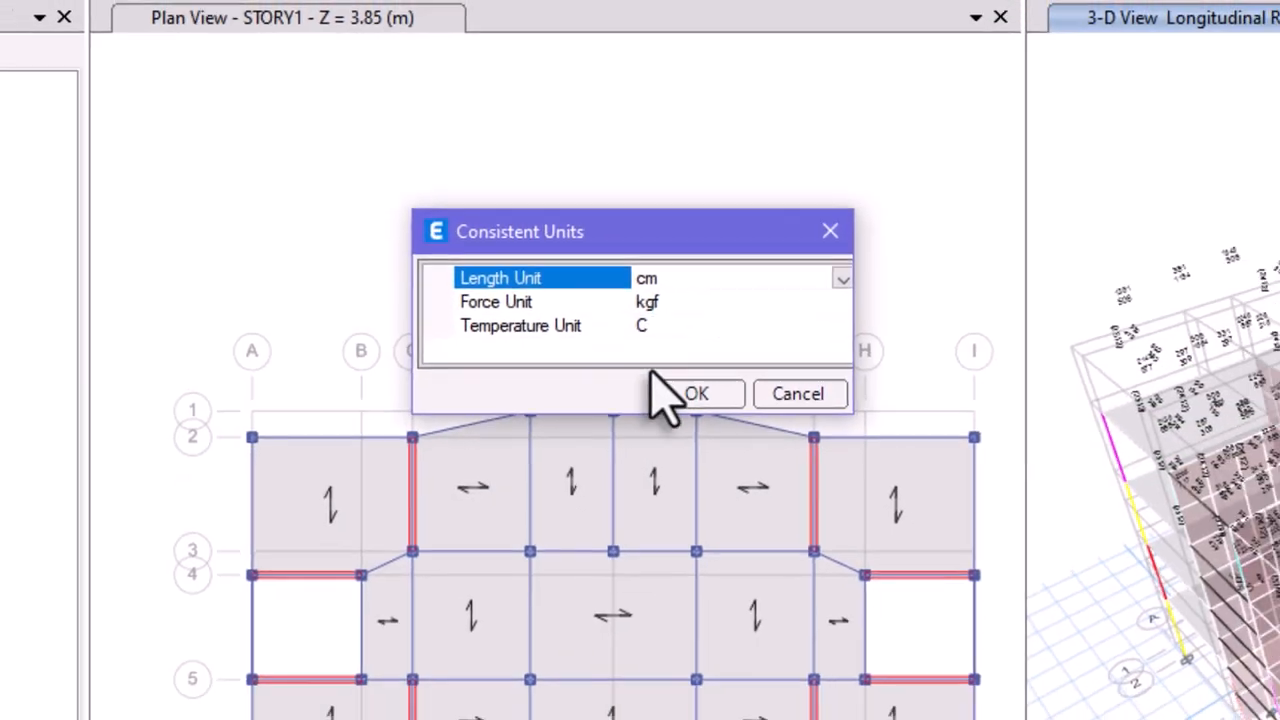
left_click(712, 414)
Export the structure model as an ETABS .e2k text file, overwriting EM21.e2k in the EM22 folder
left_click(18, 37)
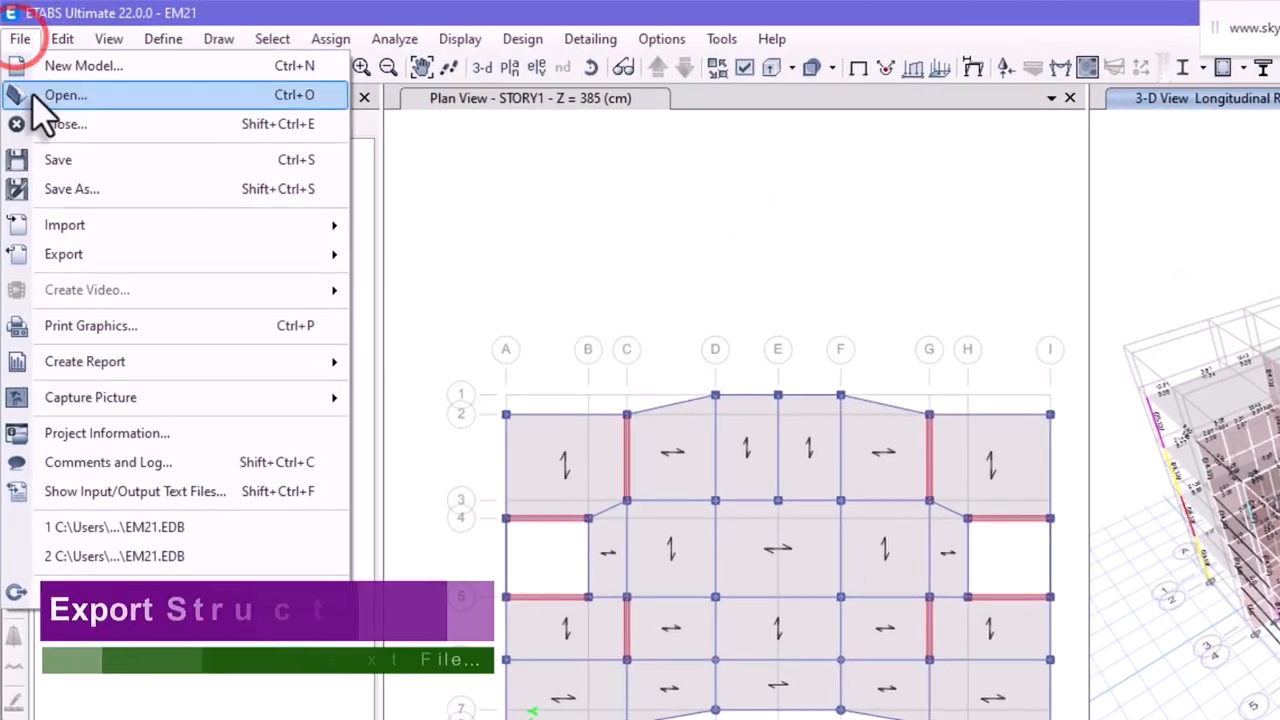
mouse_move(49, 240)
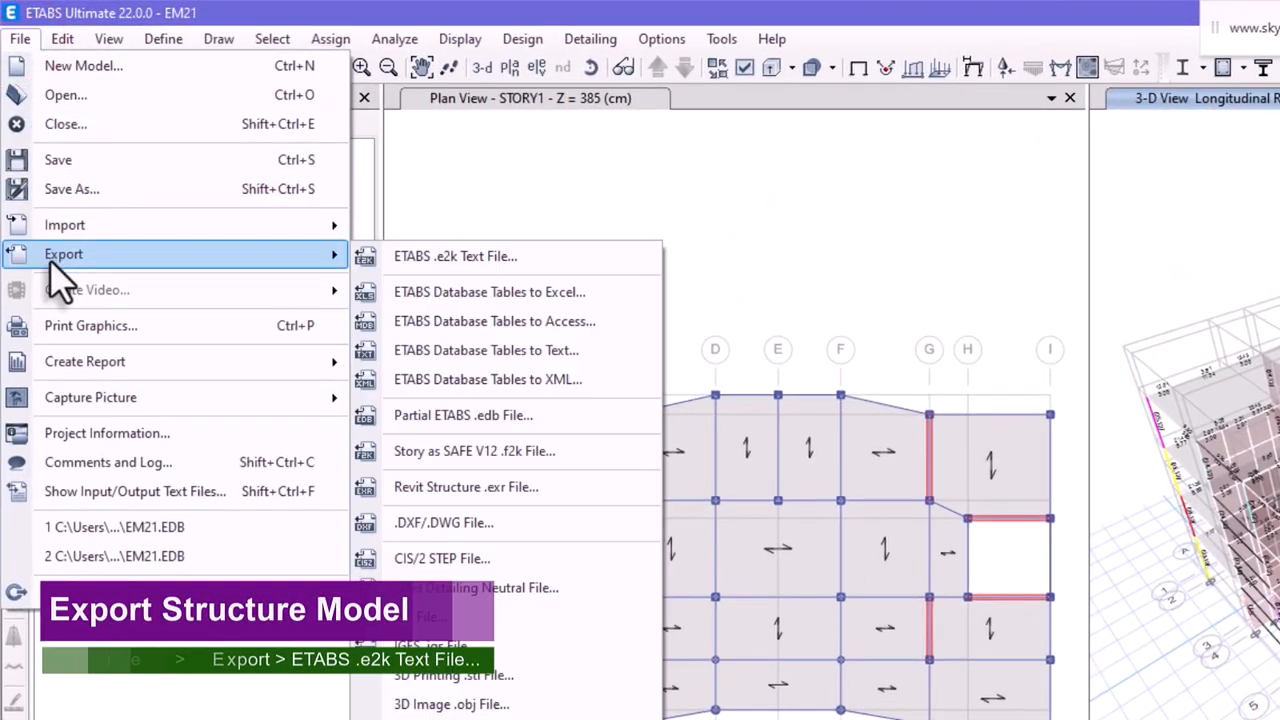
left_click(480, 257)
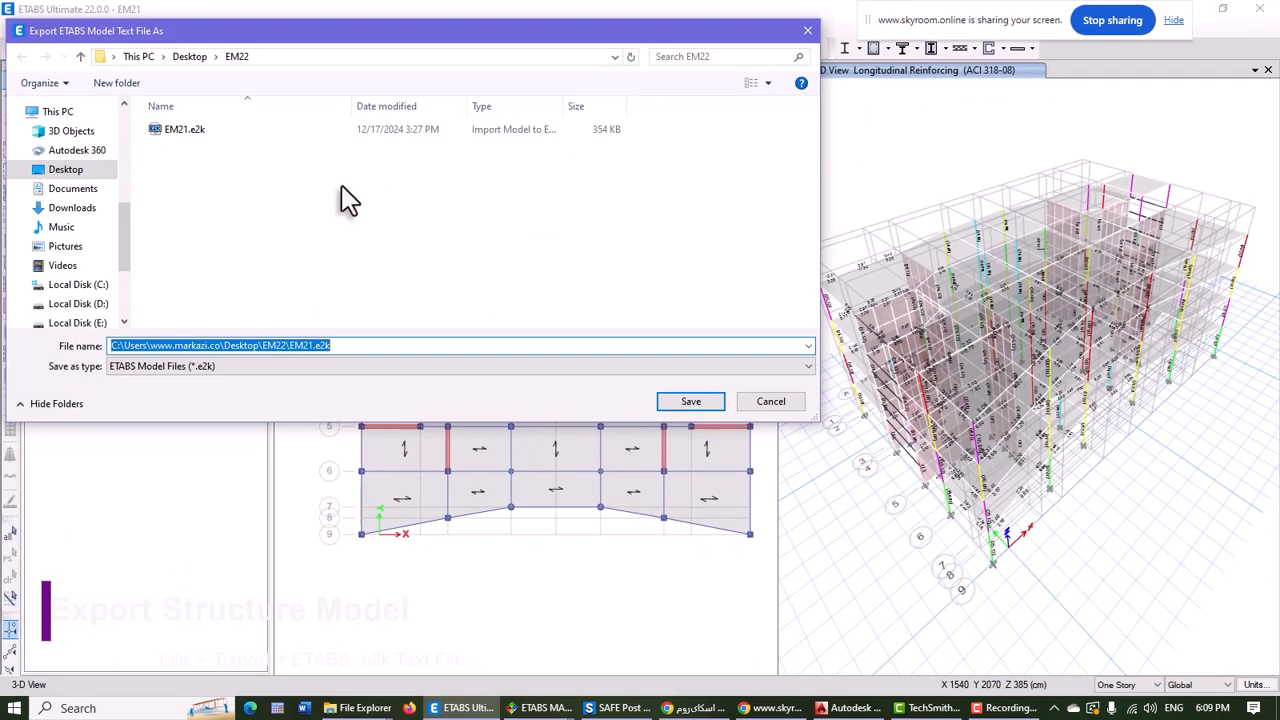
left_click(175, 140)
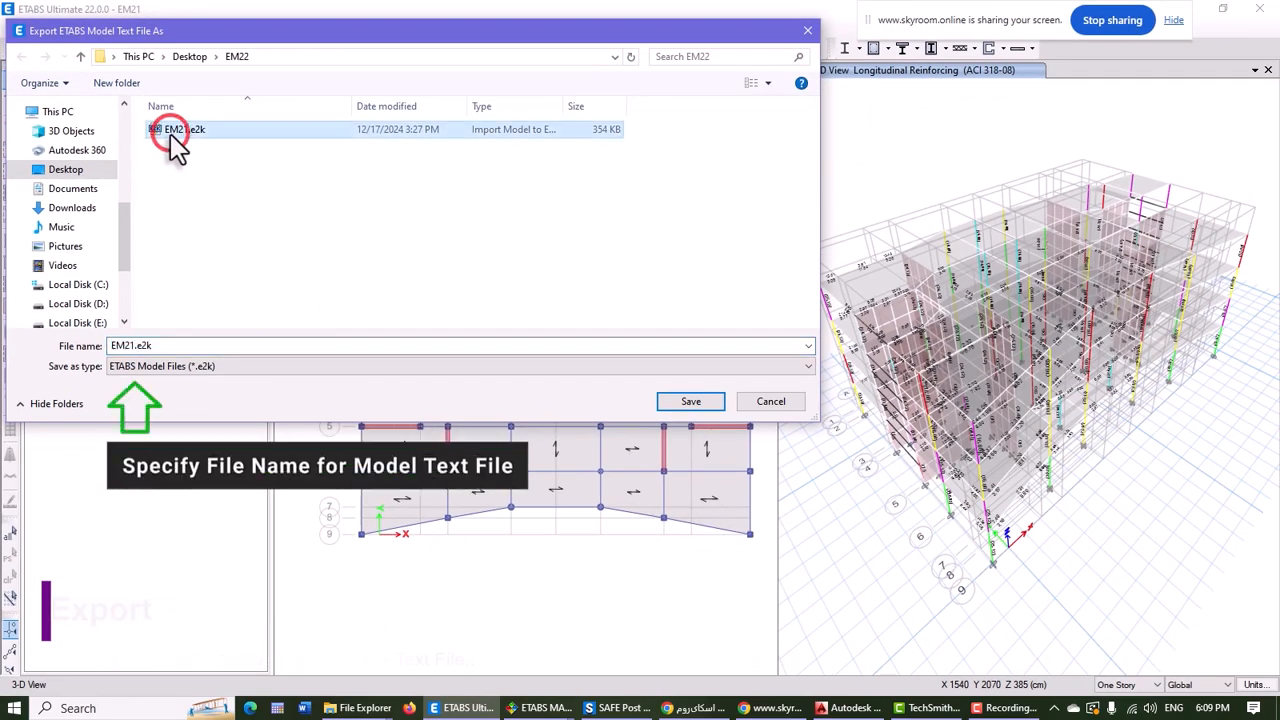
left_click(690, 402)
left_click(600, 272)
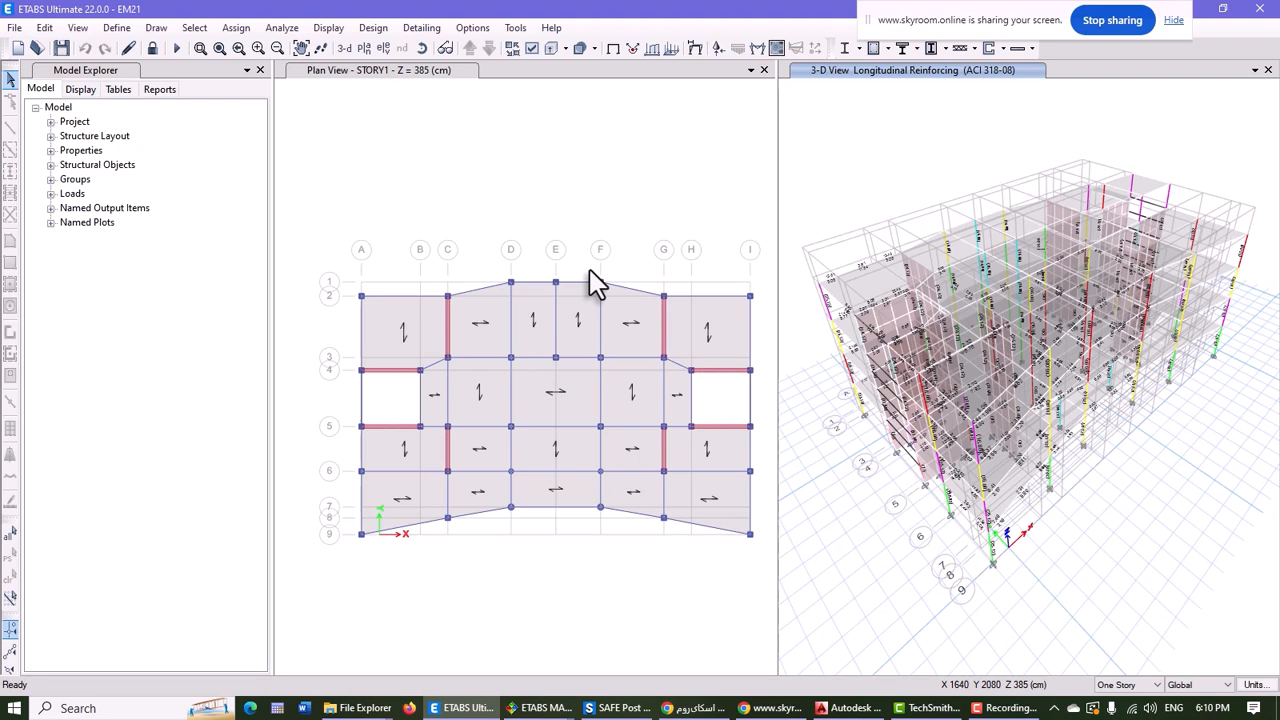
Export the Concrete Frame and Shear Wall Design Output tables to the Access file design2.accdb in cm, kgf and C units
left_click(16, 29)
mouse_move(47, 183)
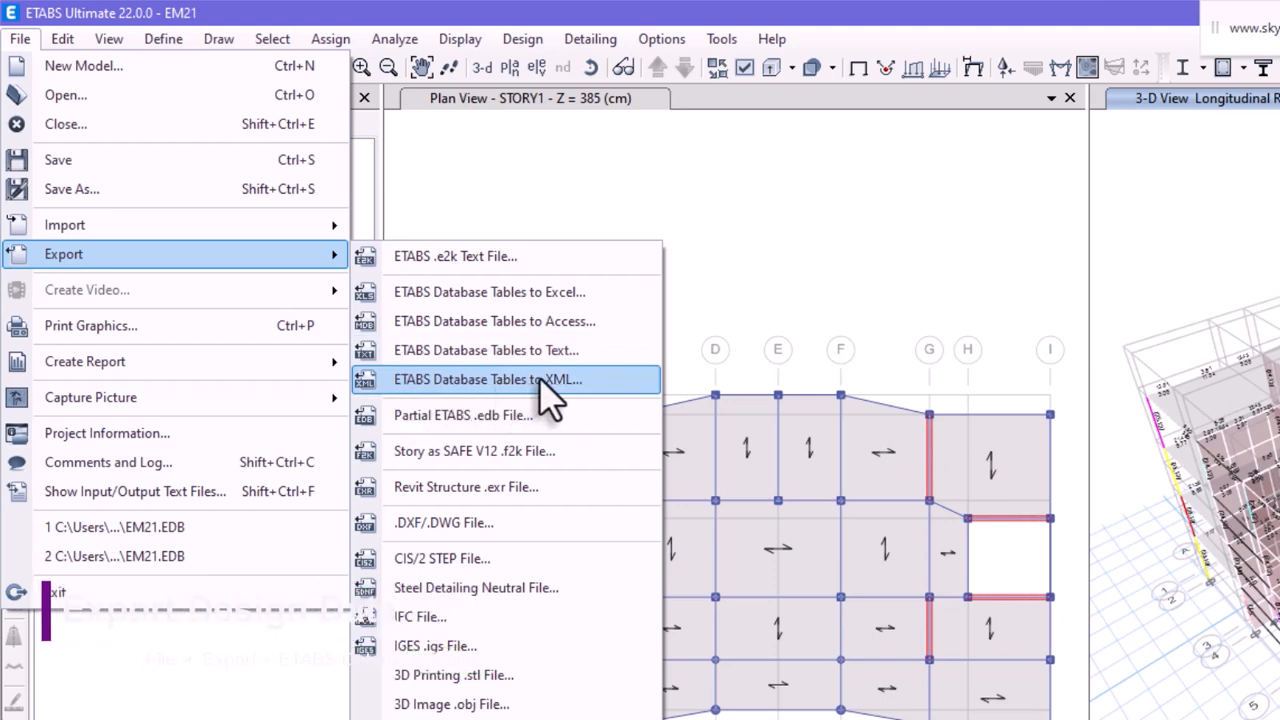
left_click(566, 322)
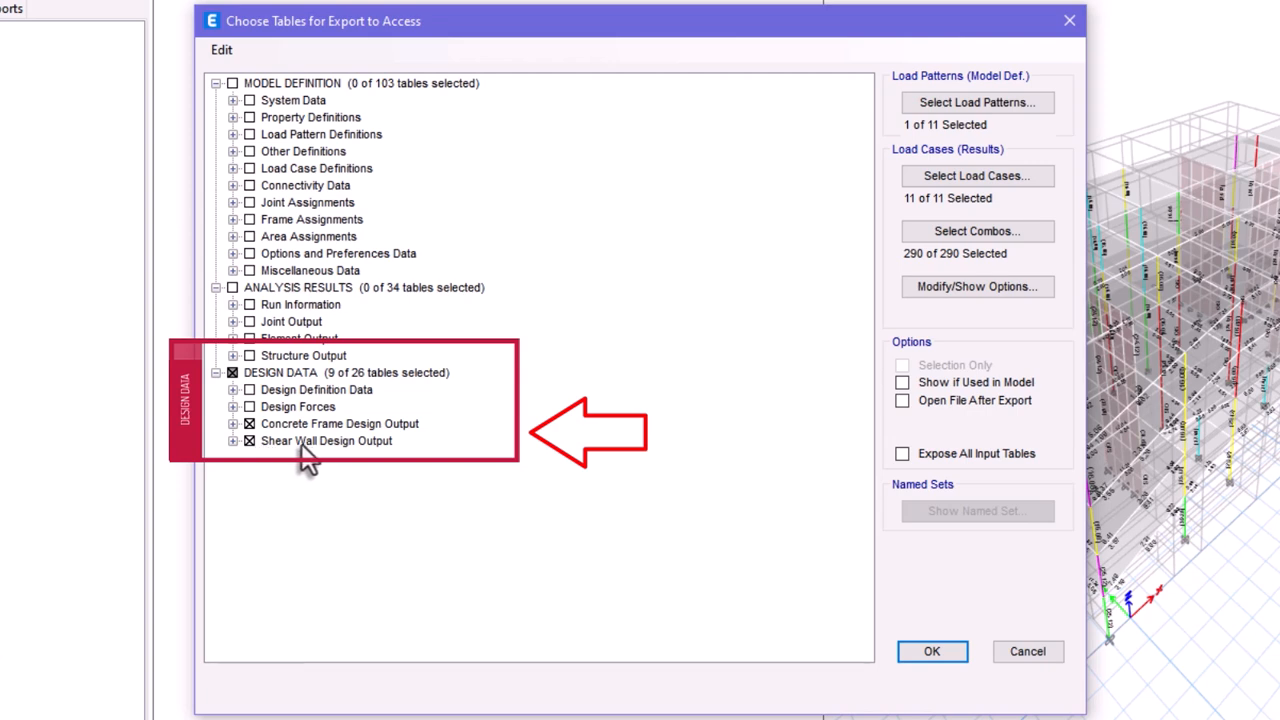
left_click(935, 652)
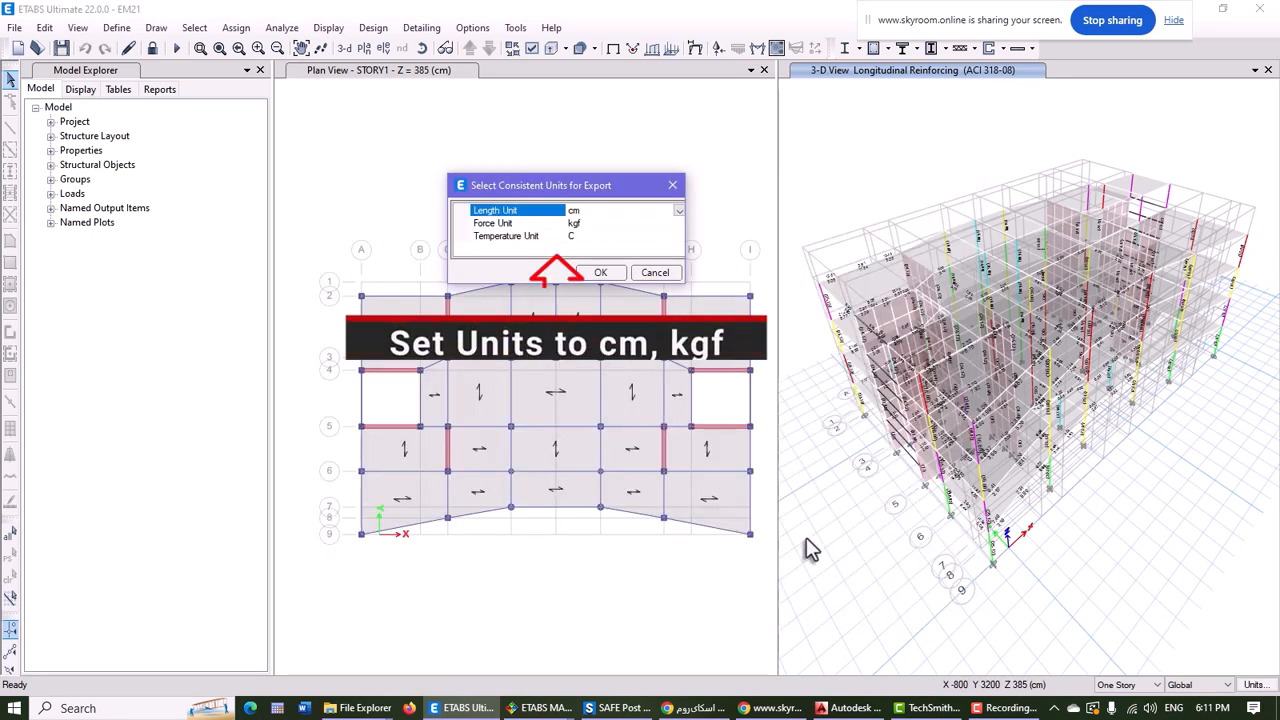
left_click(599, 275)
left_click(168, 136)
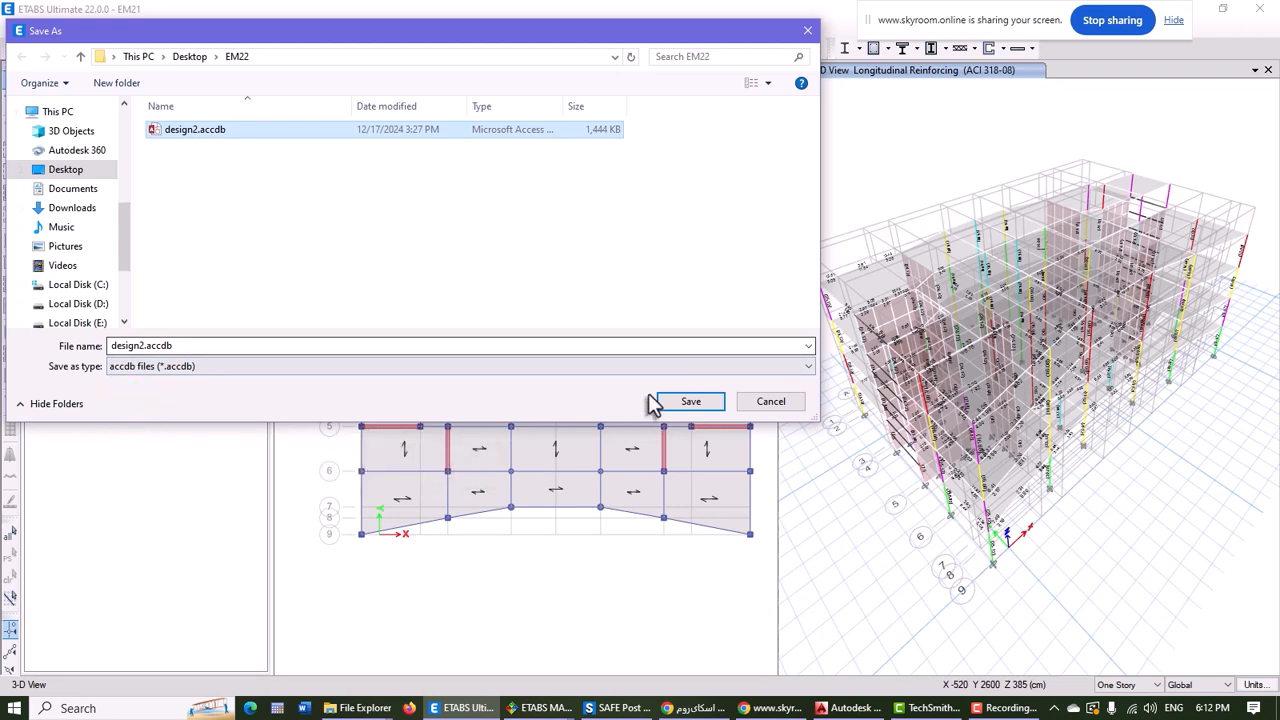
left_click(706, 400)
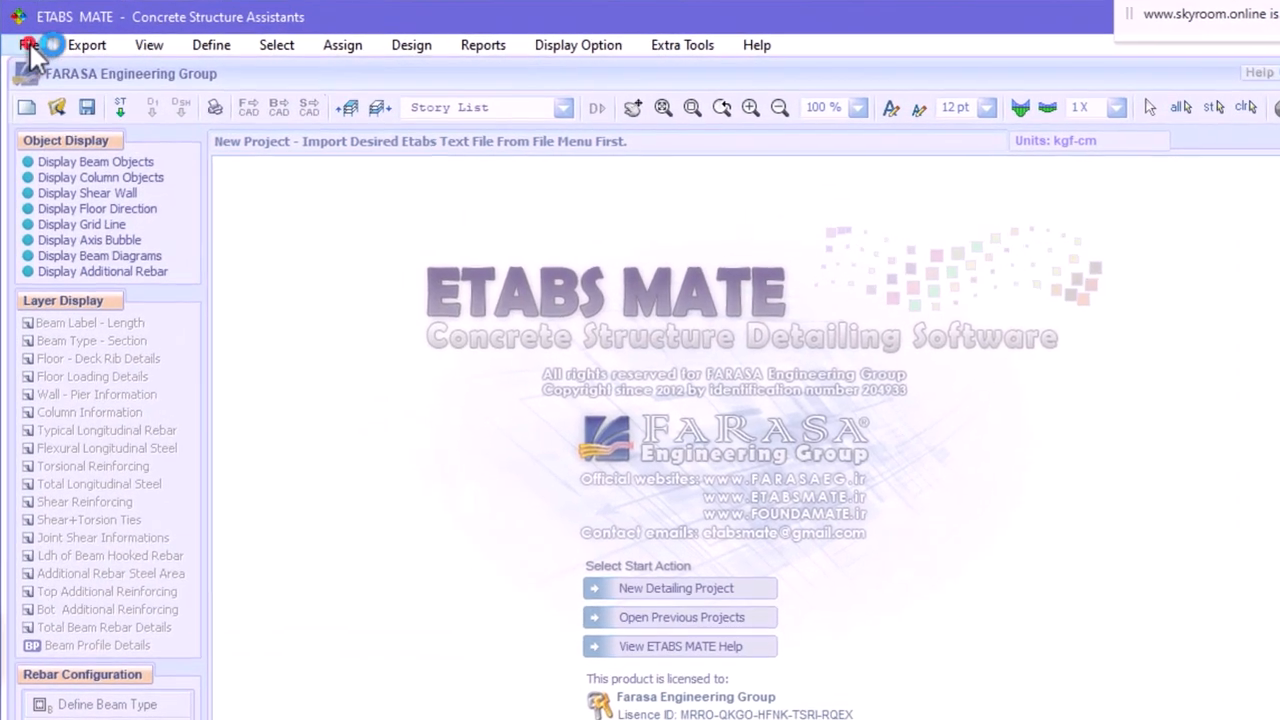
Switch to ETABS MATE and import the structure model from EM21.e2k
left_click(29, 46)
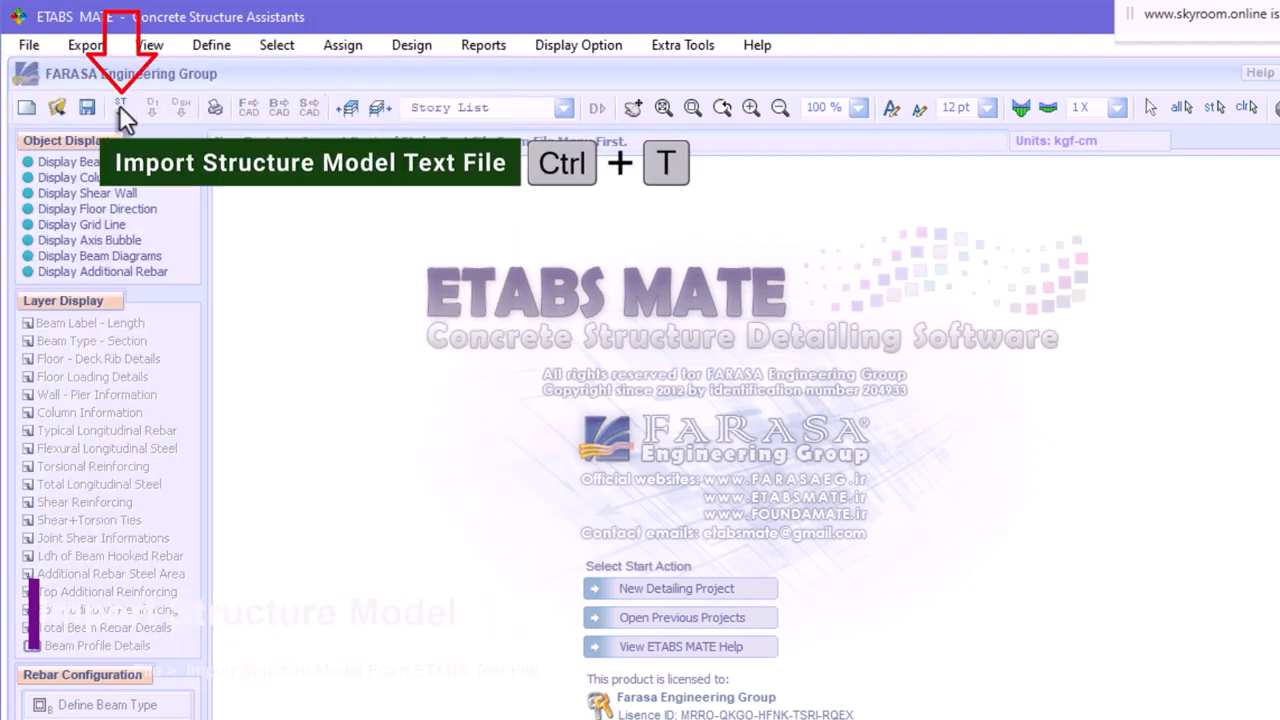
left_click(119, 105)
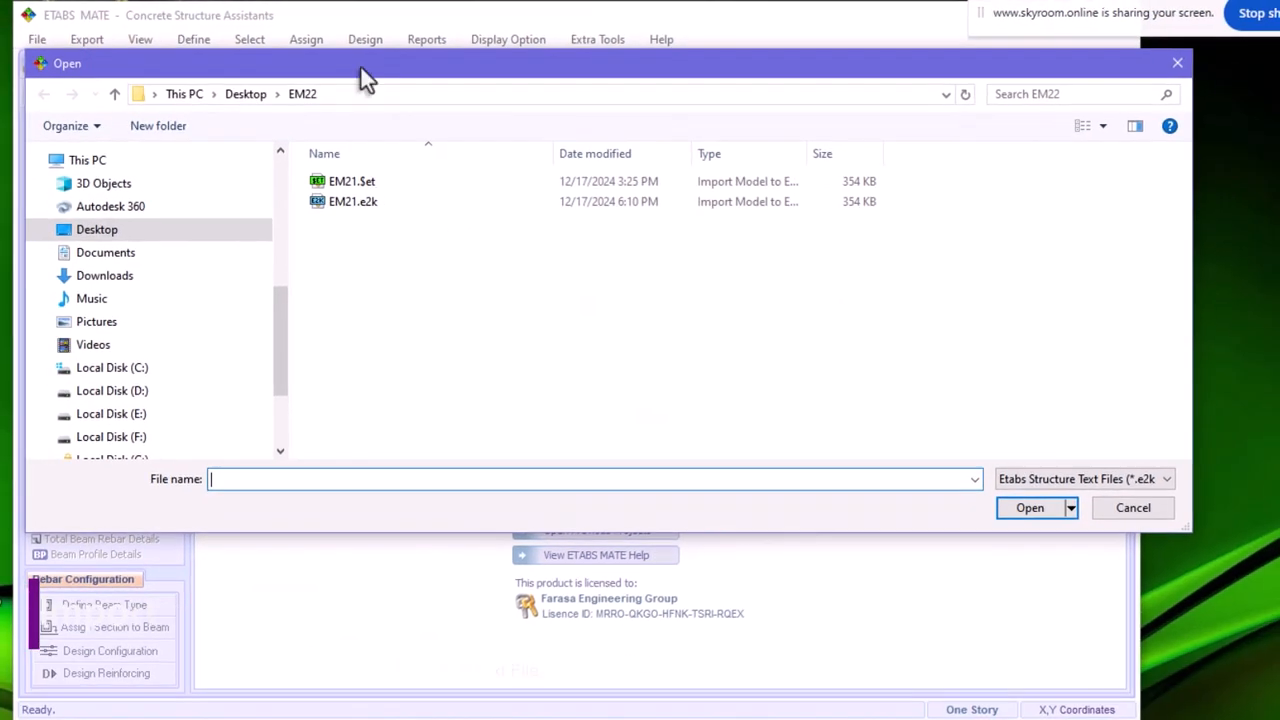
left_click(342, 203)
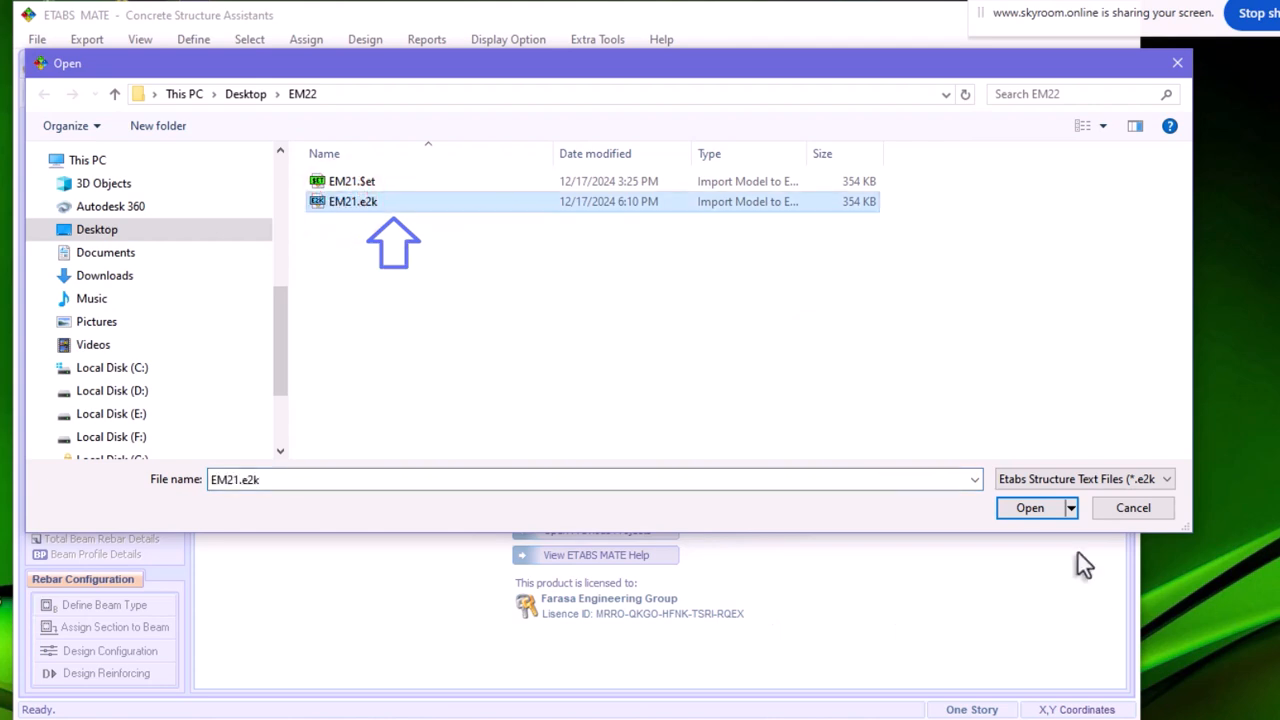
left_click(1031, 510)
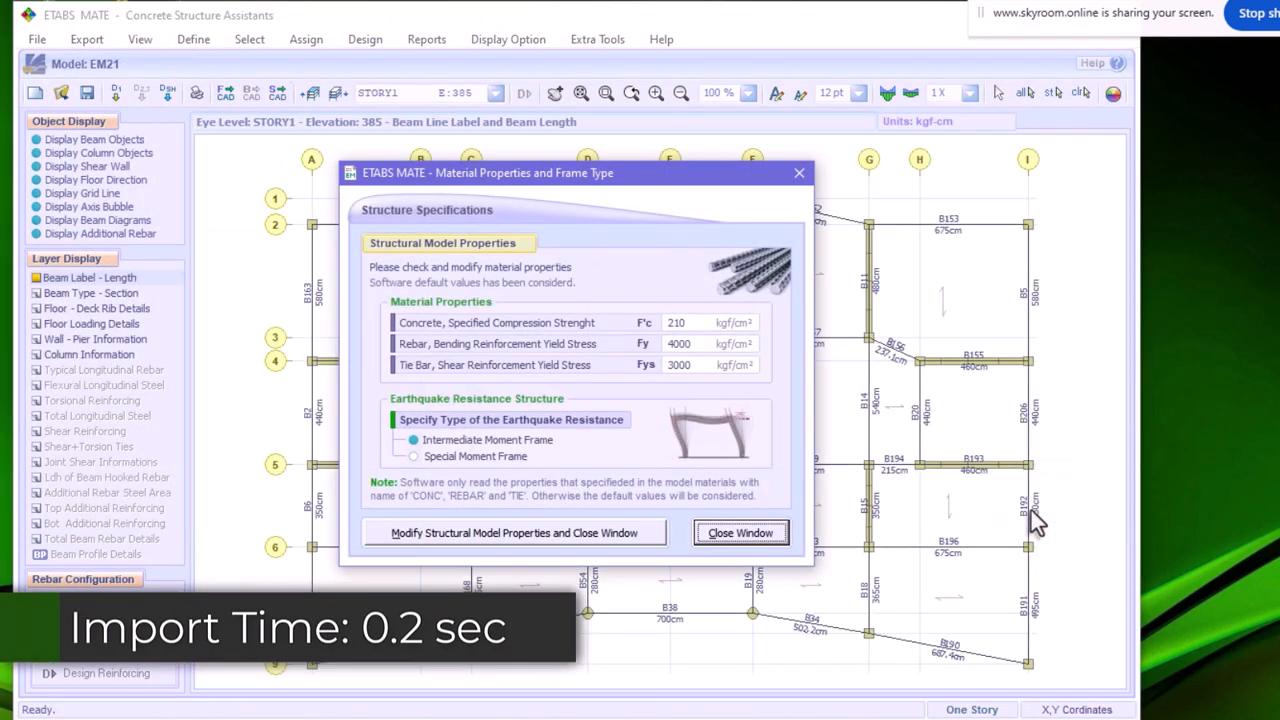
Set the concrete specified compressive strength F'c to 250 kgf/cm² and apply the modified structural model properties
left_click_drag(684, 326, 678, 328)
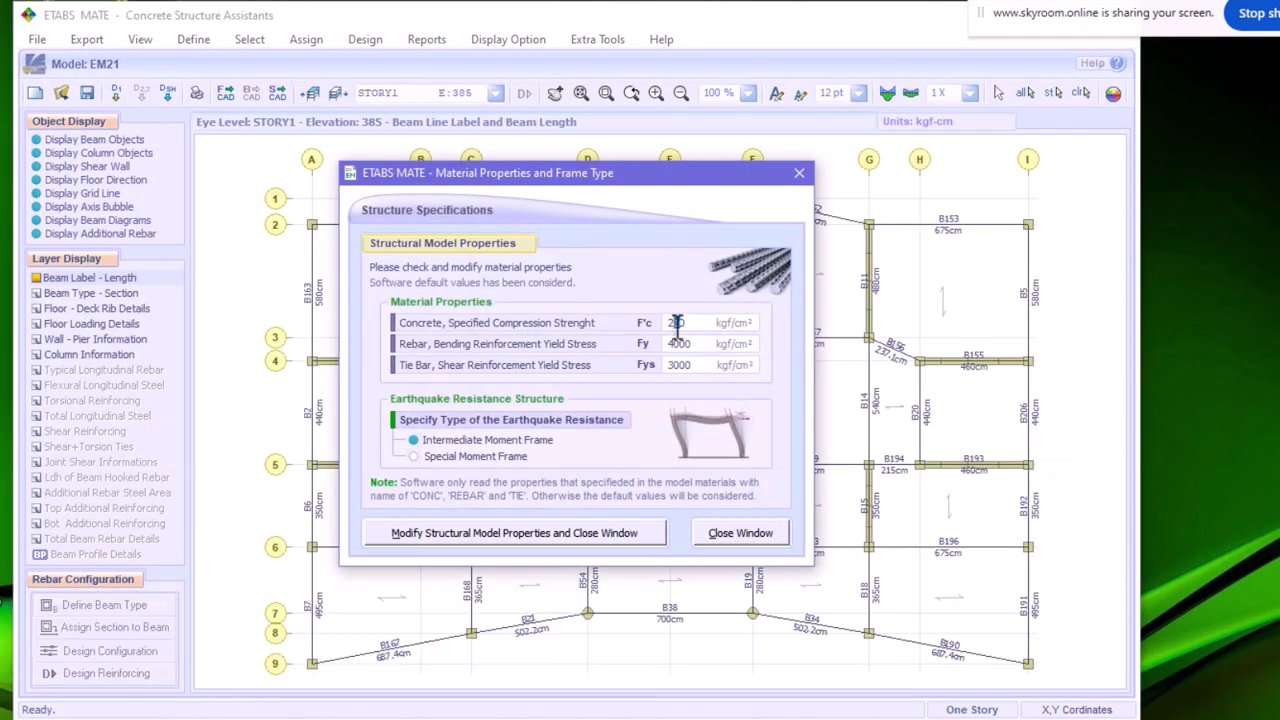
type("5")
left_click(419, 533)
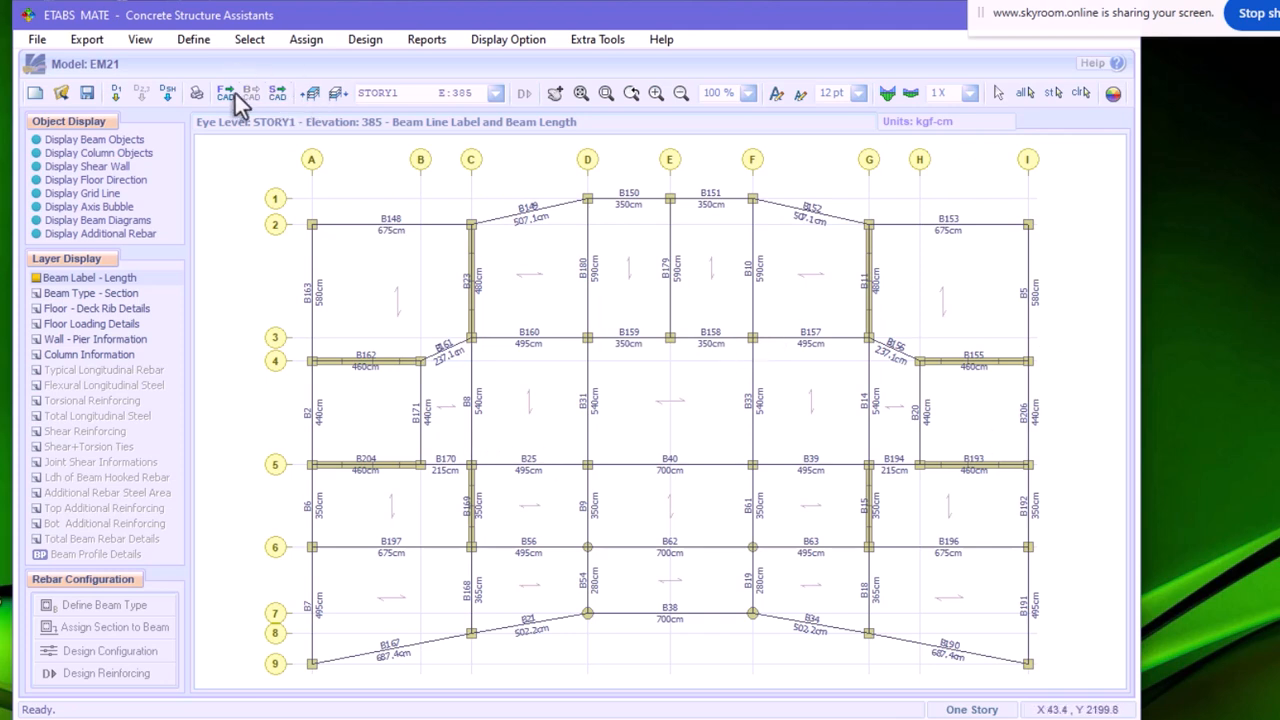
Move up to STORY2 and import design2.accdb as Frame Design Summary File 1
left_click(313, 92)
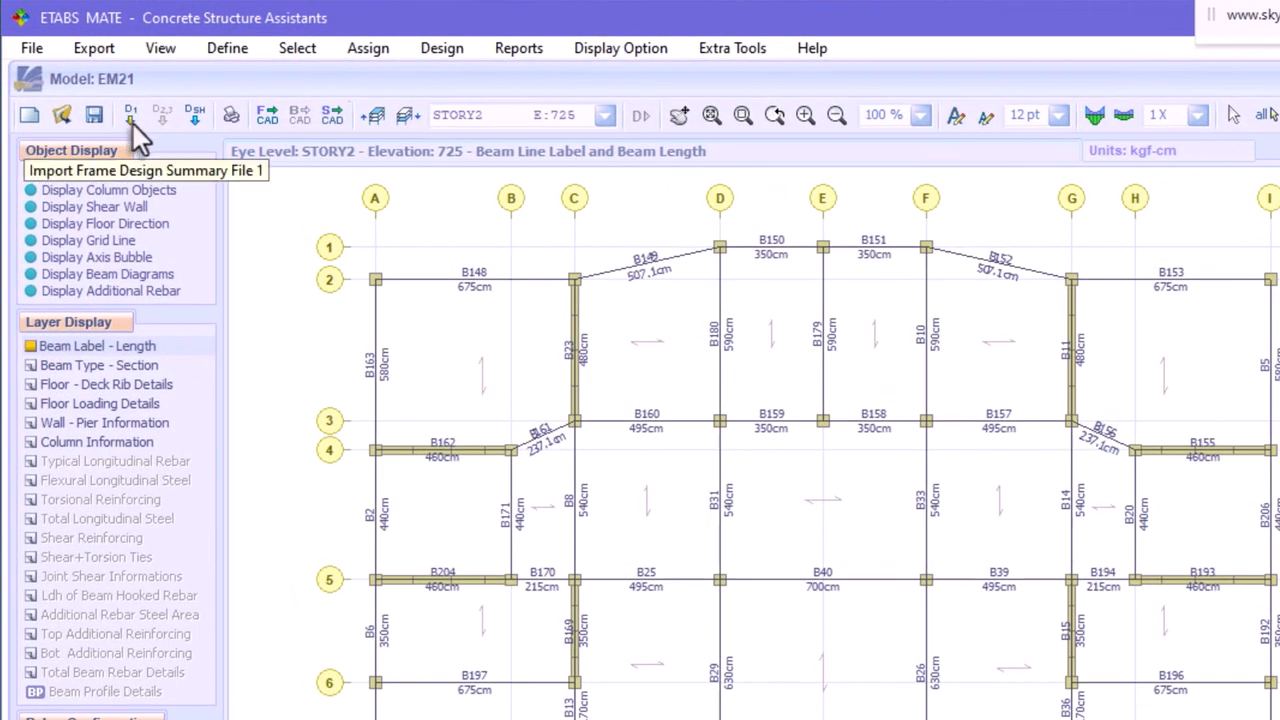
left_click(34, 50)
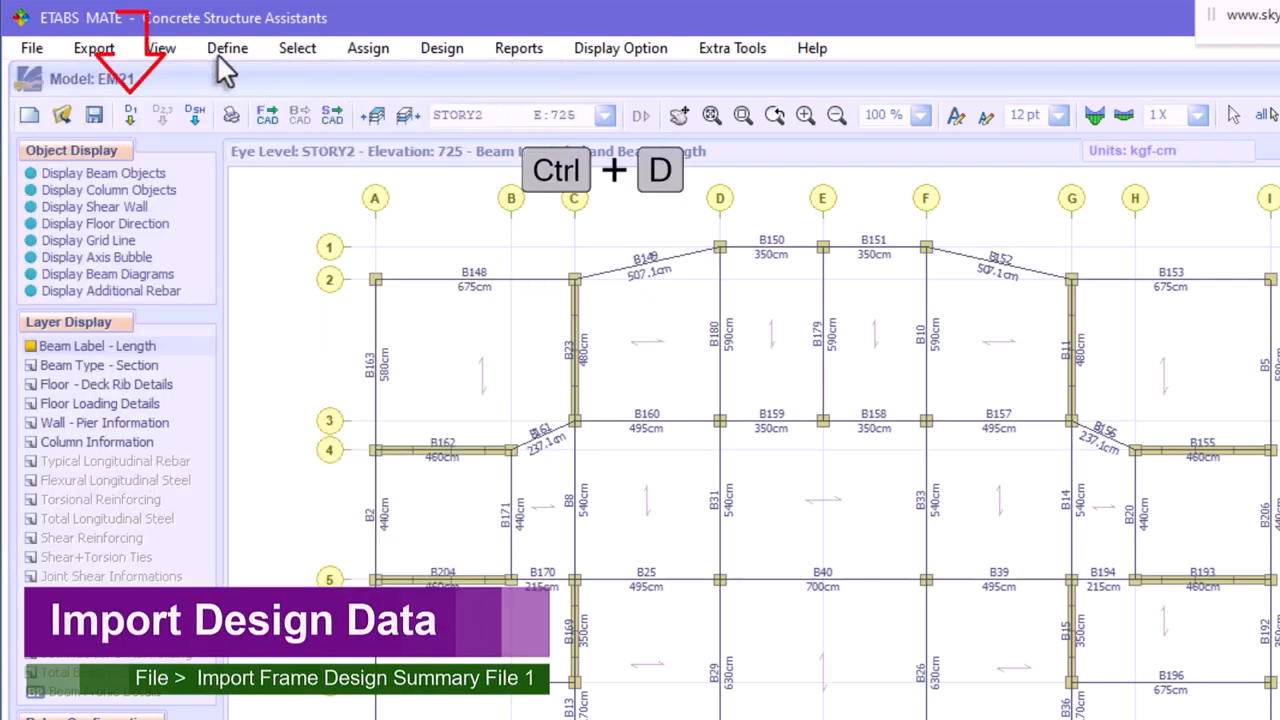
left_click(134, 117)
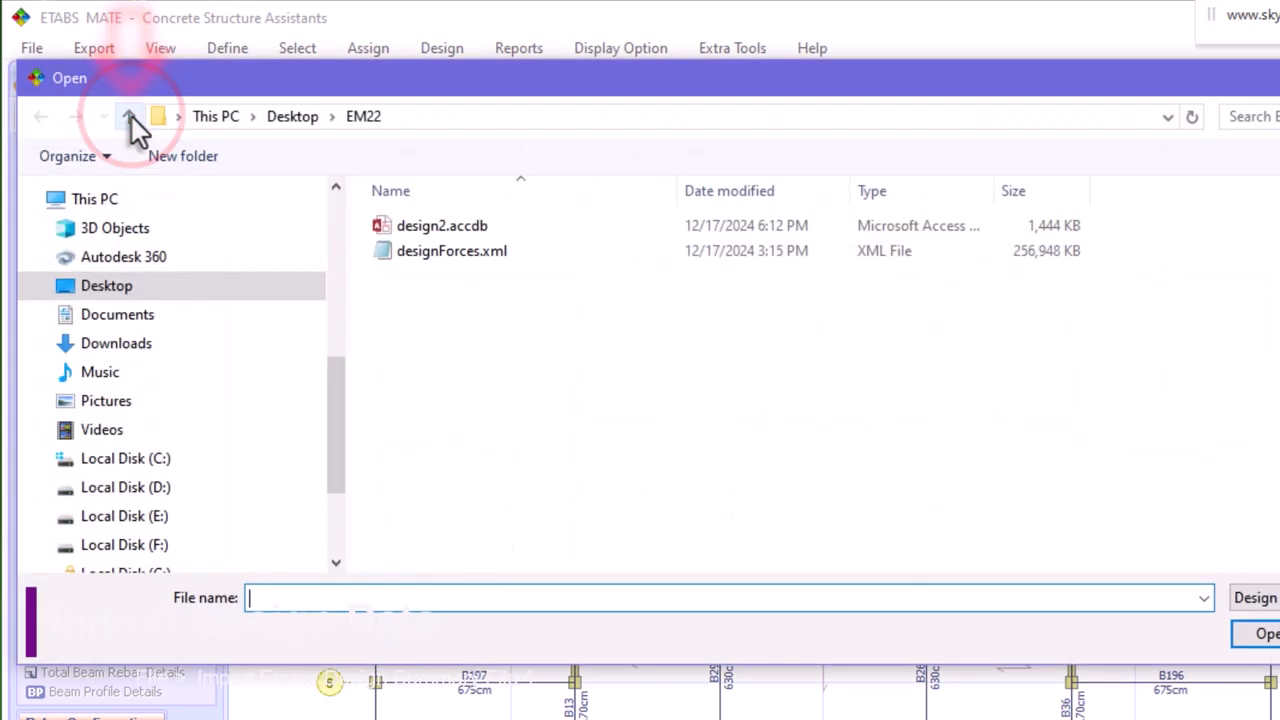
left_click(426, 224)
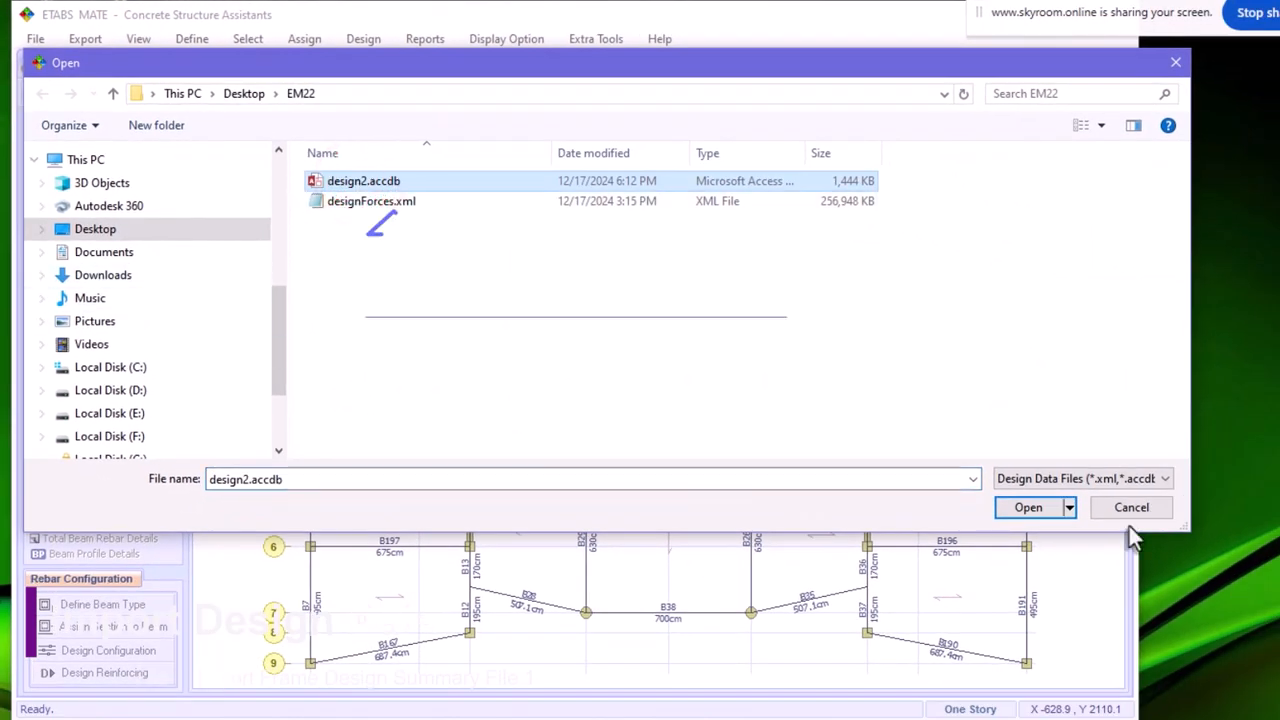
left_click(1036, 509)
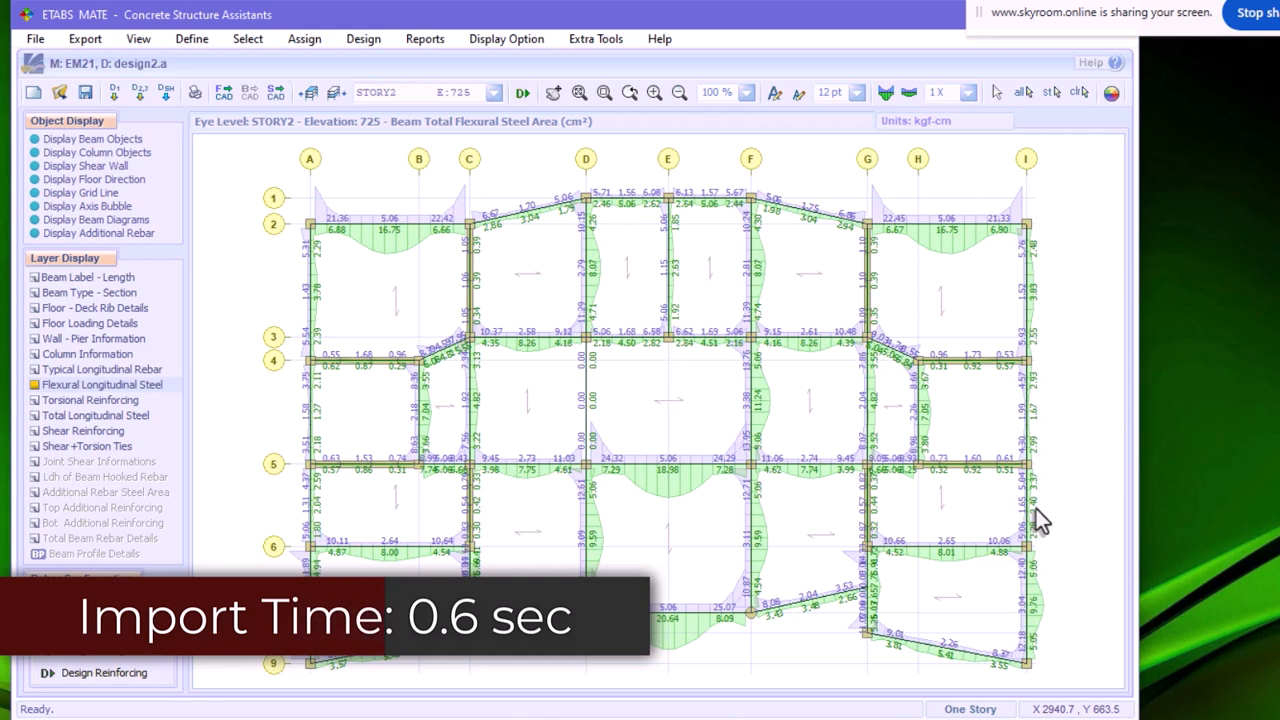
Display the torsional and shear reinforcing layers of STORY2 and run Design Reinforcing Details
left_click(88, 400)
left_click(87, 432)
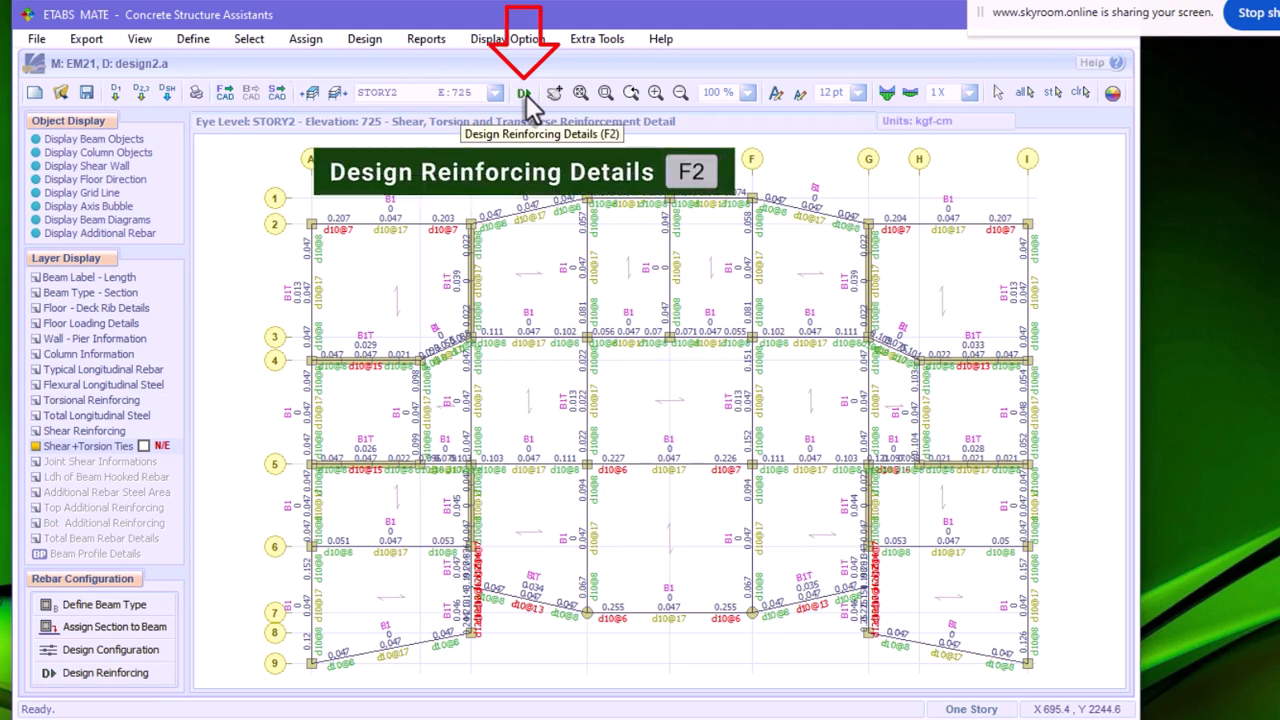
key("F2")
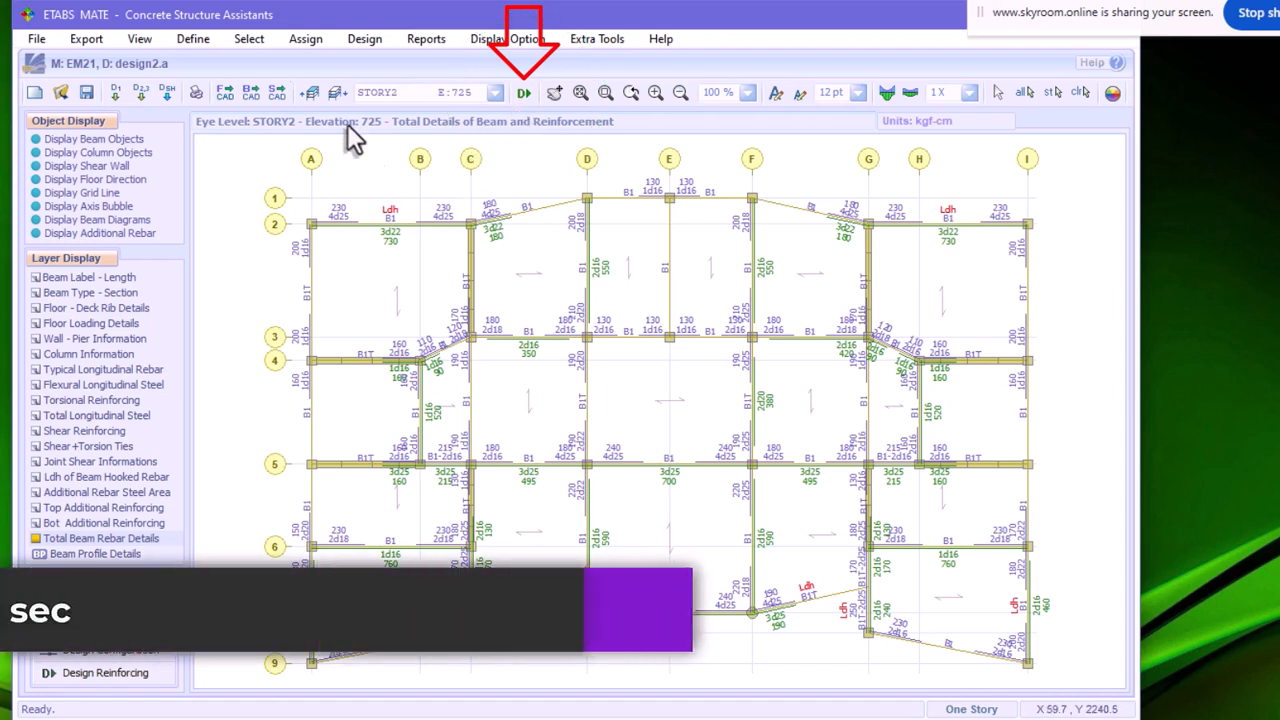
Go up through the stories to ROOF and display its column and wall-pier design information
left_click(312, 92)
left_click(313, 92)
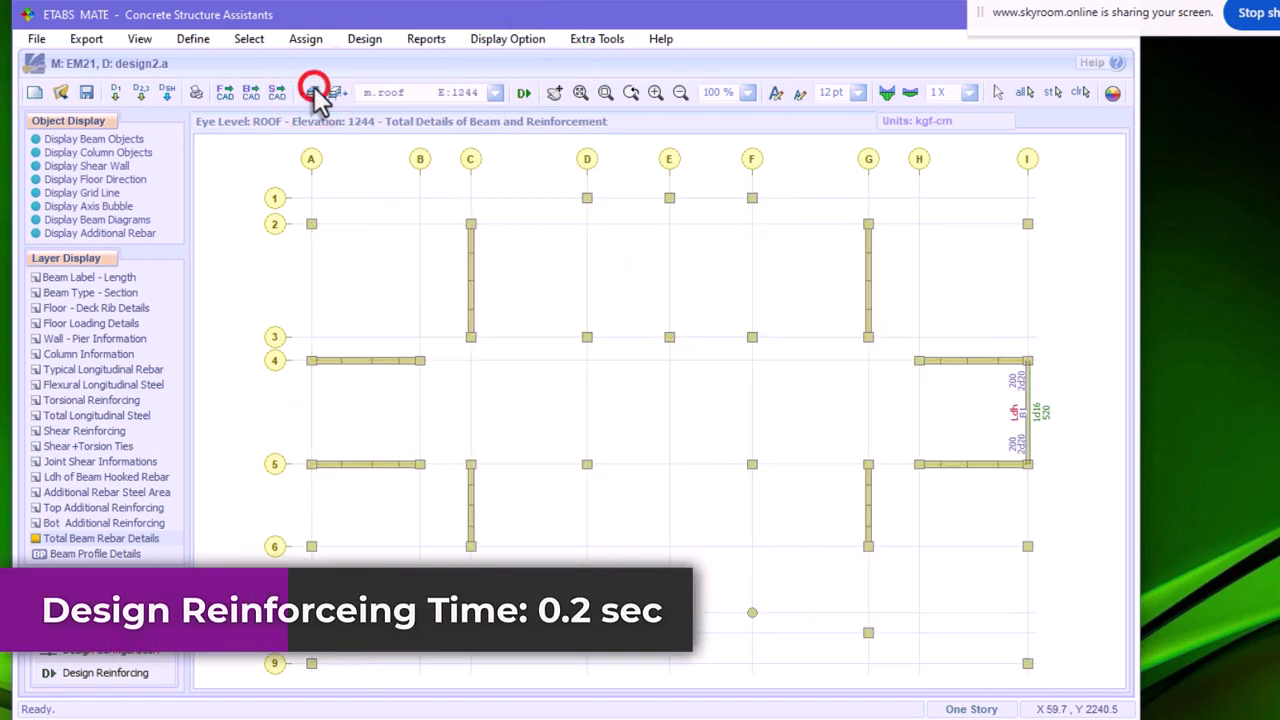
left_click(312, 92)
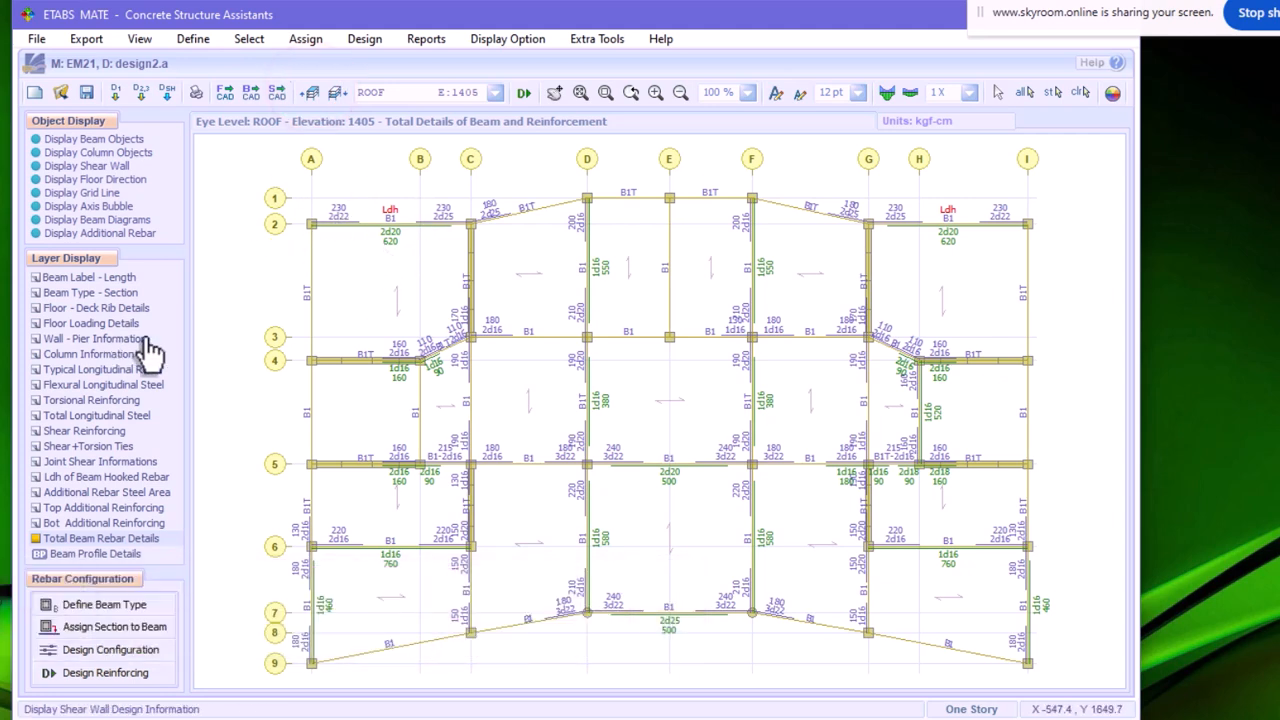
left_click(84, 356)
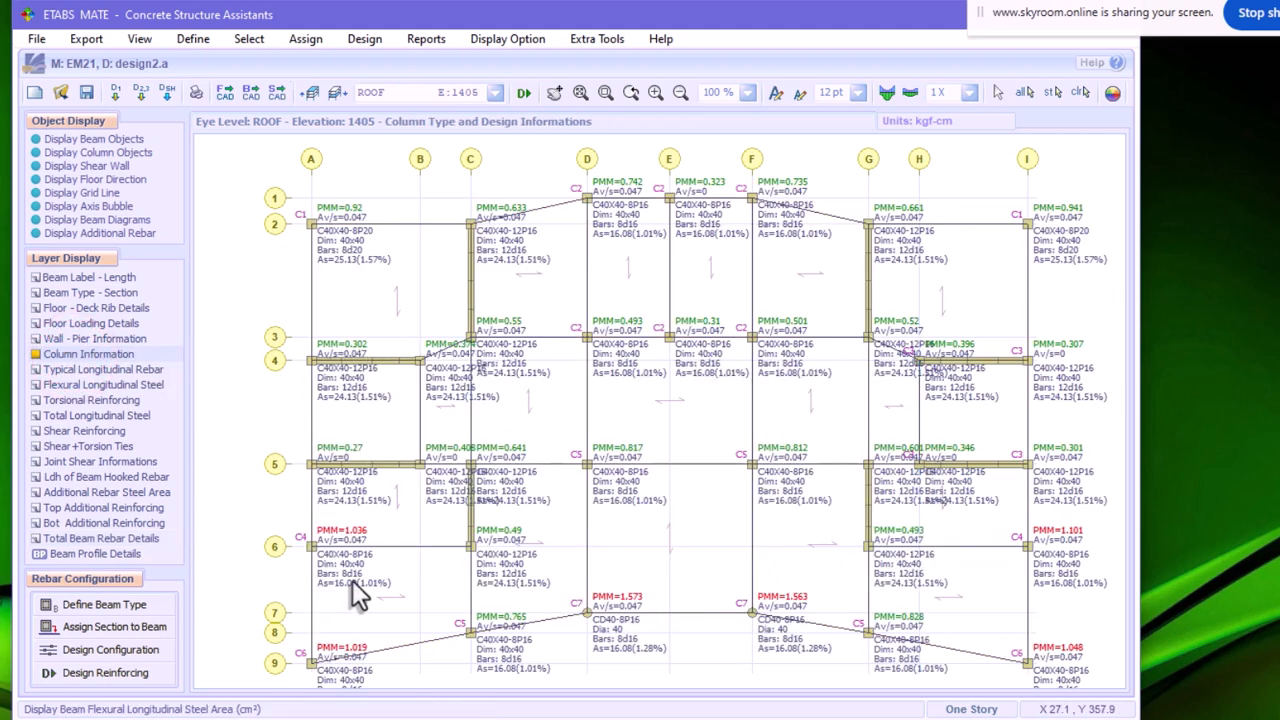
left_click(80, 339)
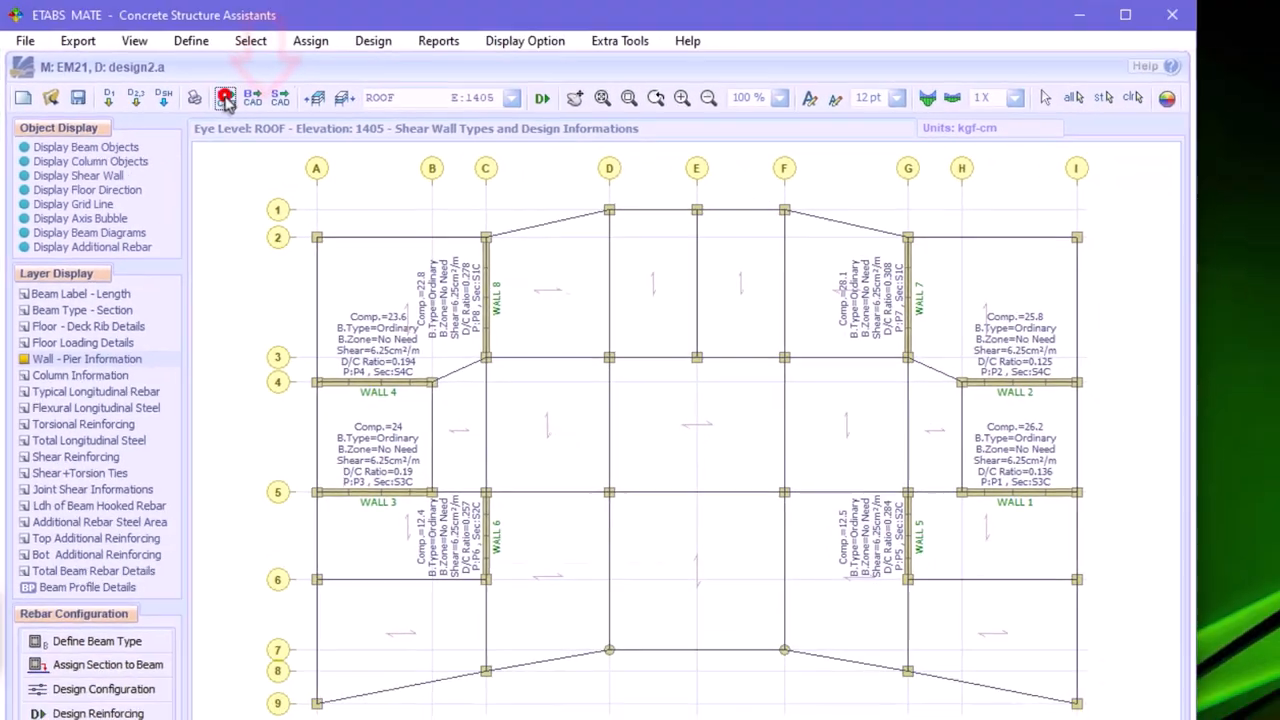
Export all frame drawings to AutoCAD with Method 2, saving them as Frame-241217-181717.DXF in the EM22 folder
left_click(268, 117)
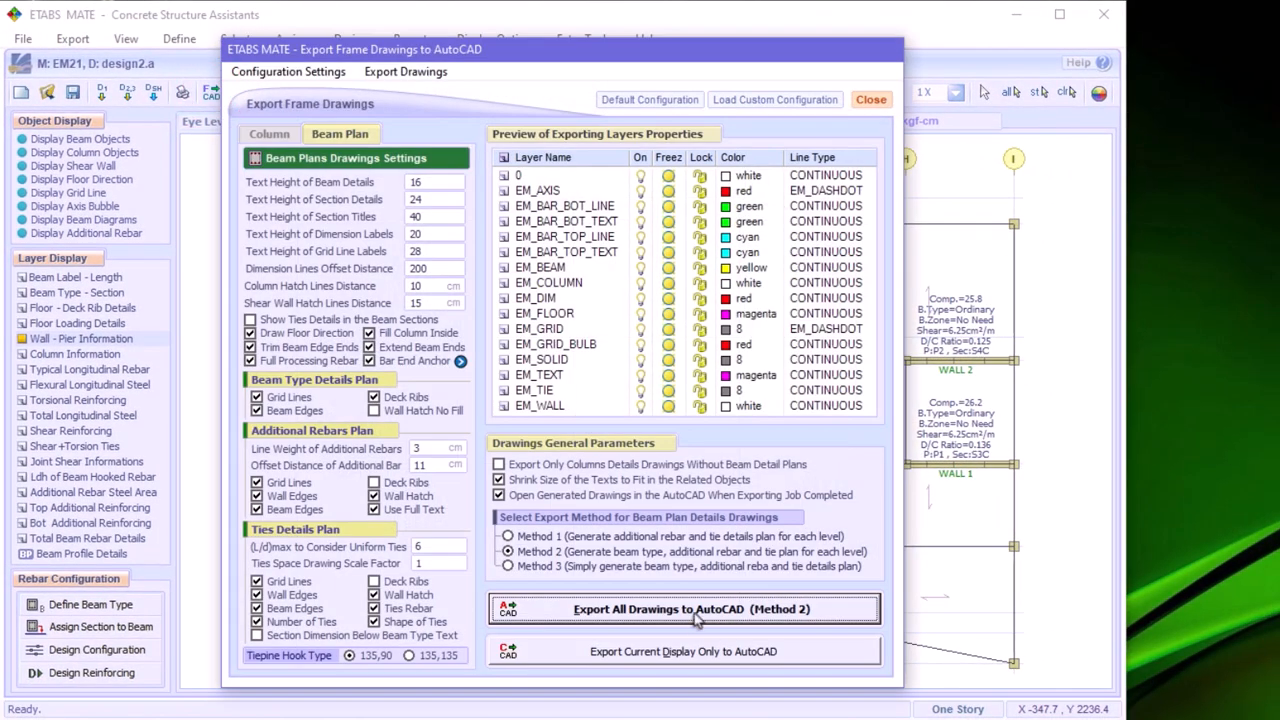
left_click(660, 612)
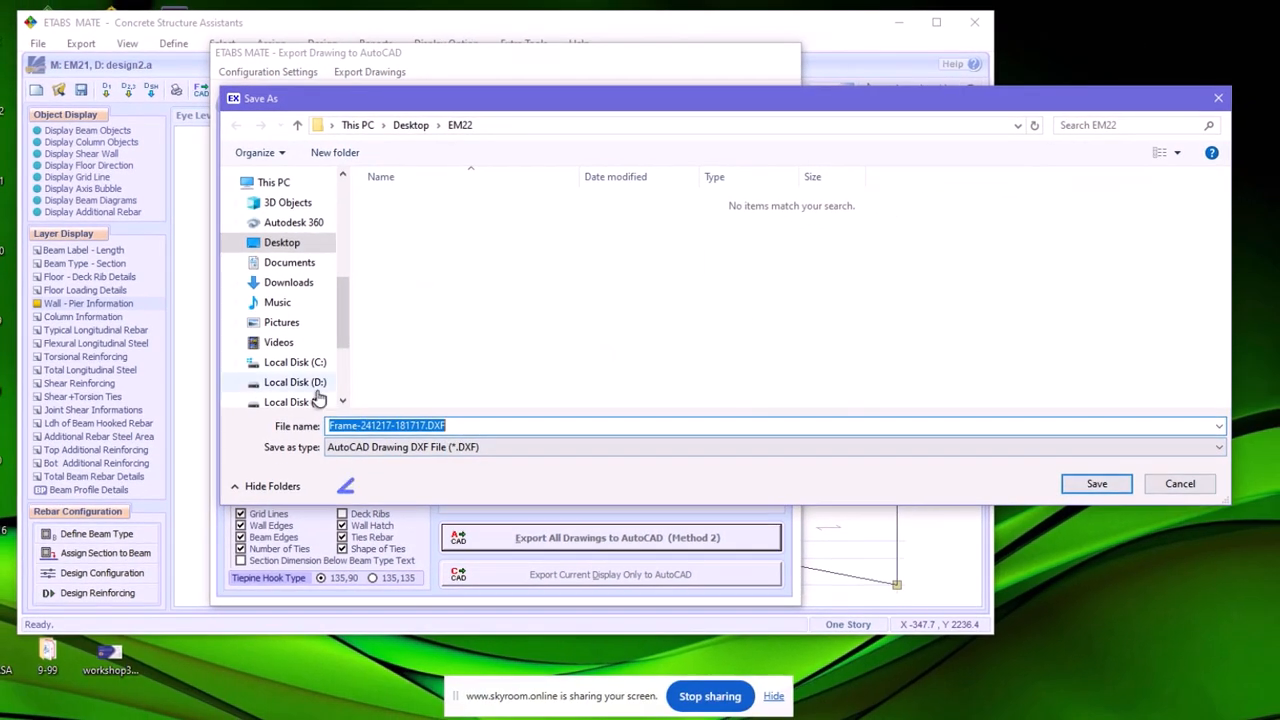
left_click(1097, 484)
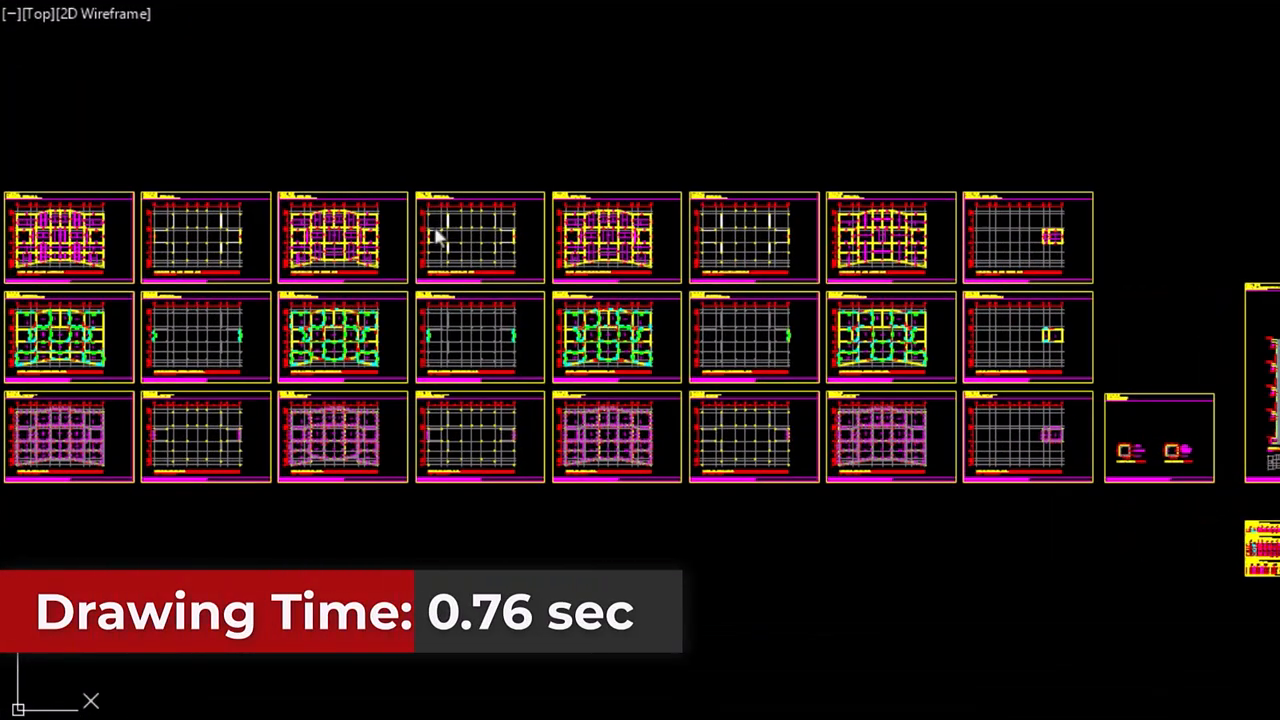
Examine the exported beam reinforcement plans and column detail drawings in AutoCAD
scroll(326, 300, "up", 7)
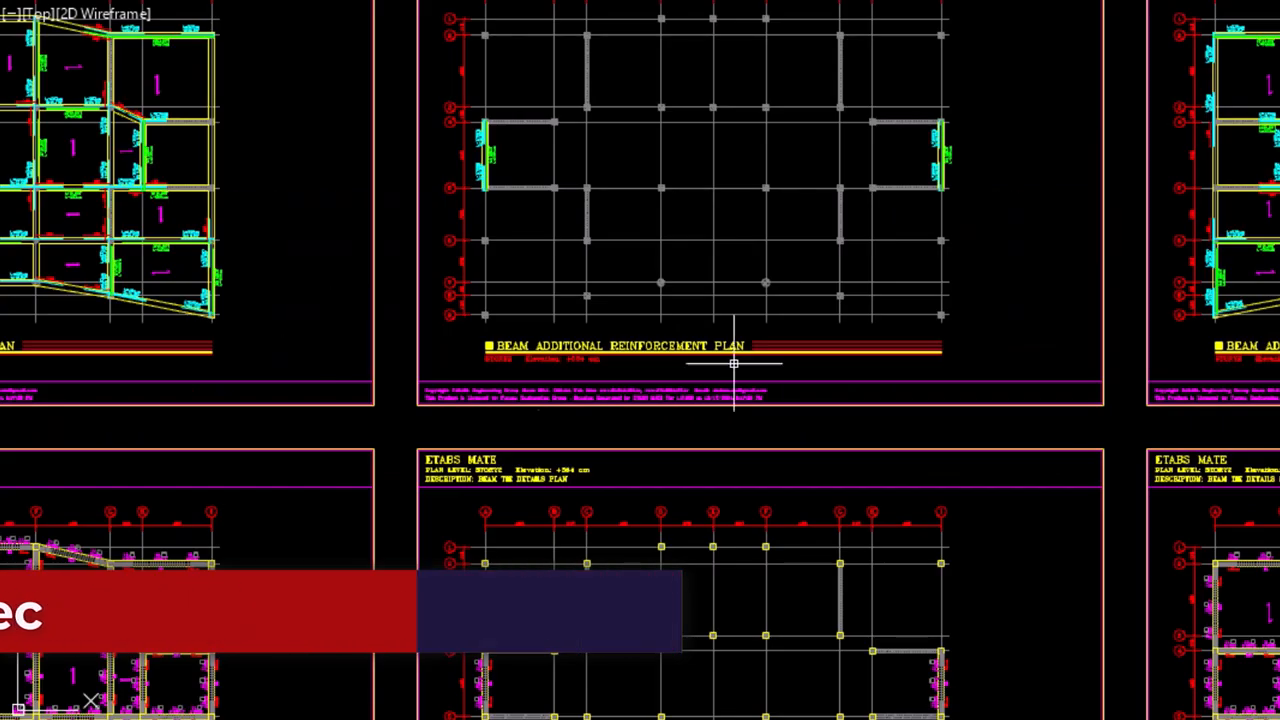
scroll(1166, 253, "down", 4)
middle_click_drag(748, 211, 10, 219)
scroll(1008, 266, "down", 2)
scroll(1075, 388, "up", 6)
scroll(827, 328, "down", 4)
scroll(832, 323, "down", 6)
scroll(1212, 304, "up", 10)
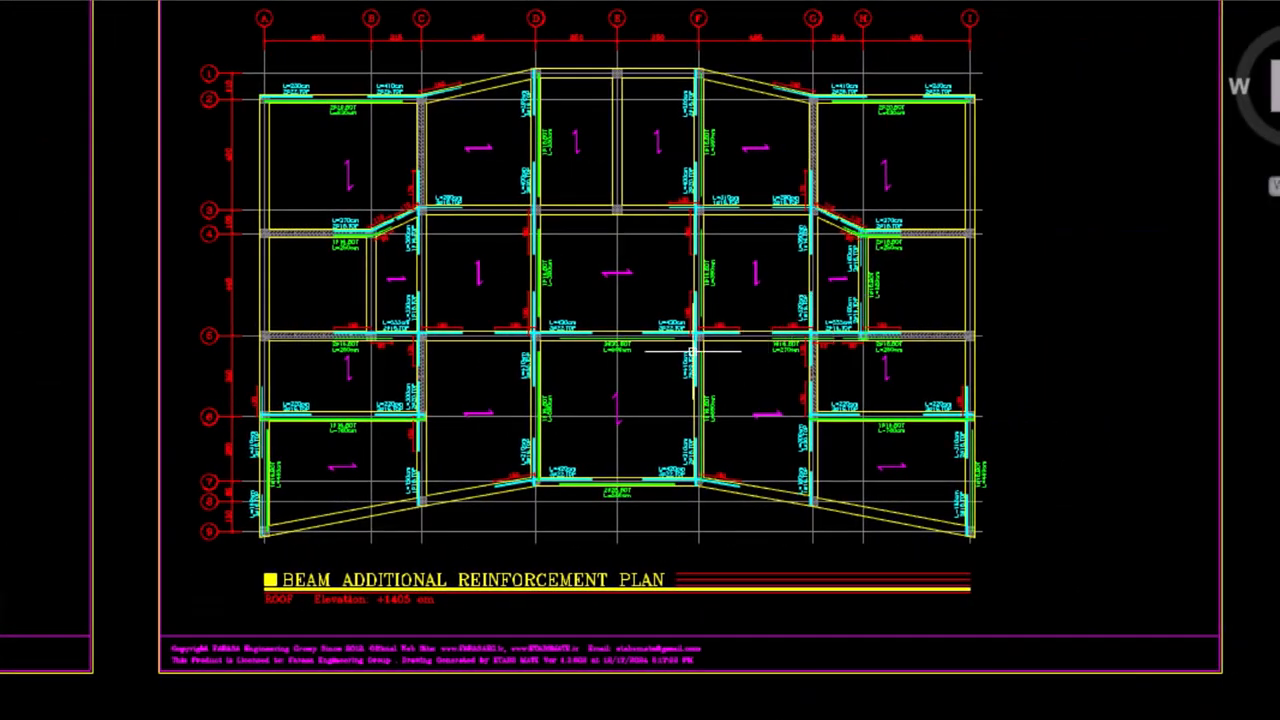
scroll(690, 352, "up", 2)
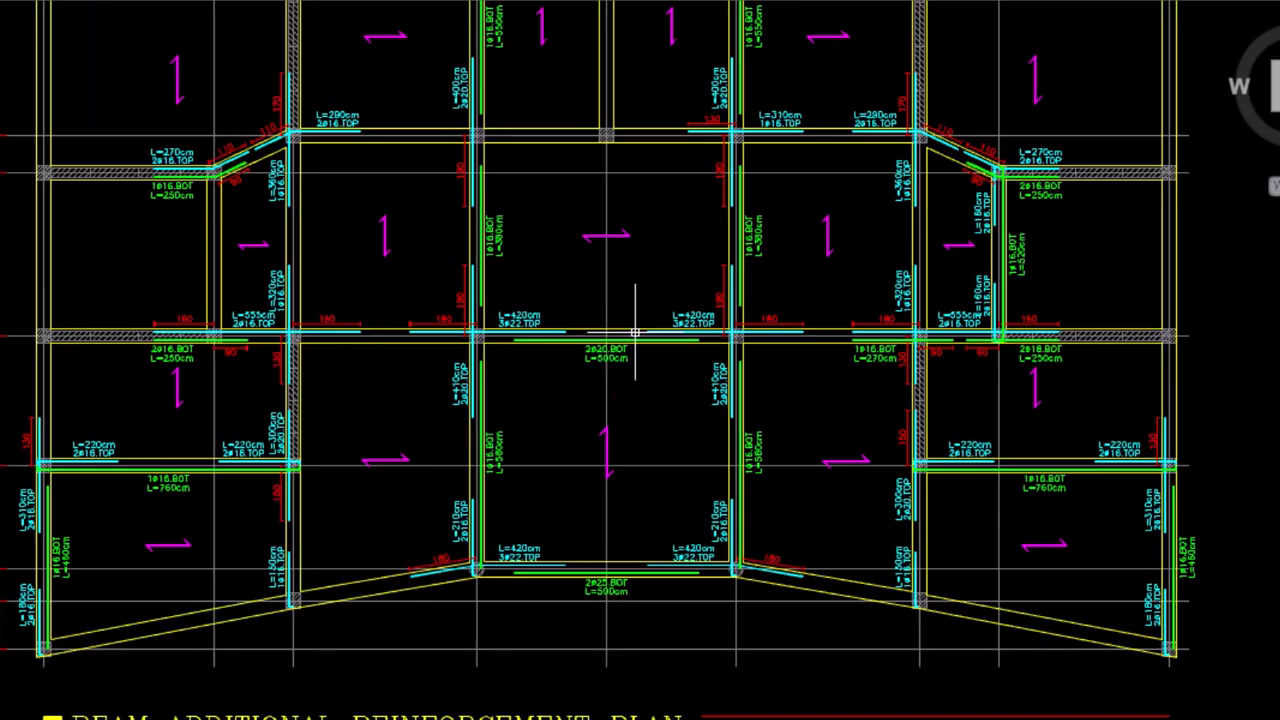
Examine the additional beam reinforcement on the ROOF plan, especially along axis 2, and the elevations and sections of columns C4 to C8
scroll(310, 380, "down", 2)
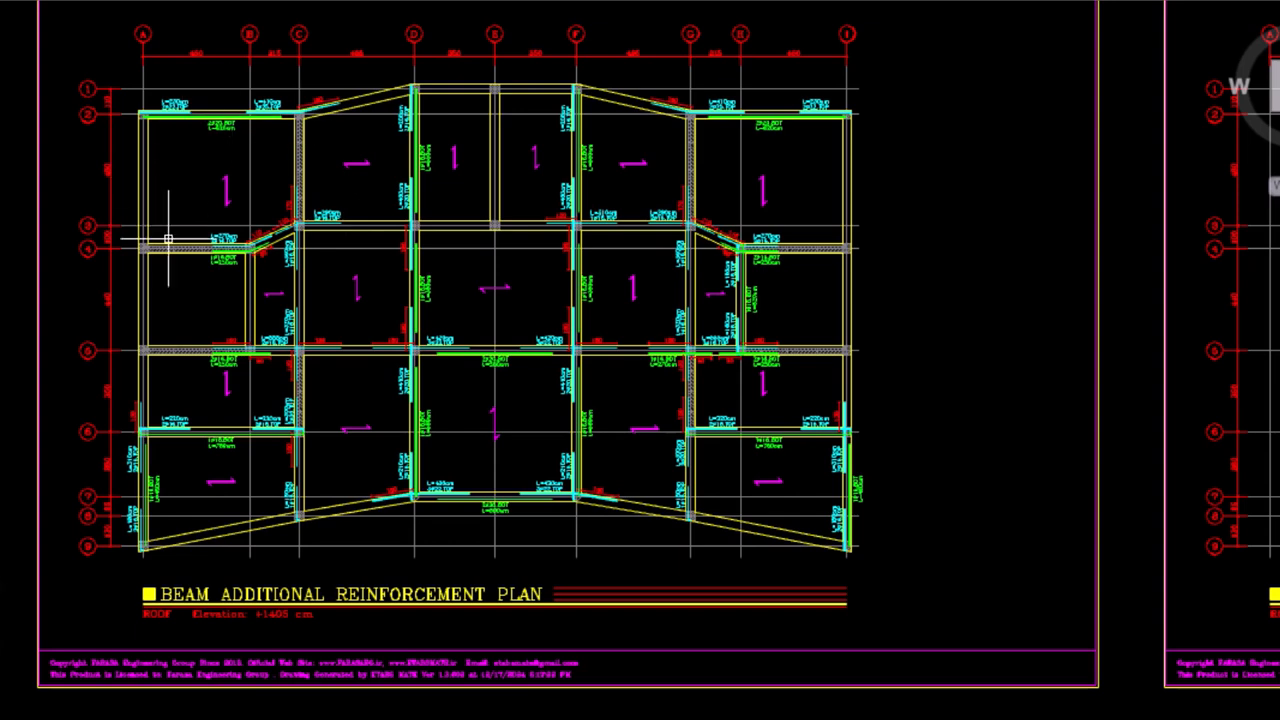
scroll(165, 120, "up", 5)
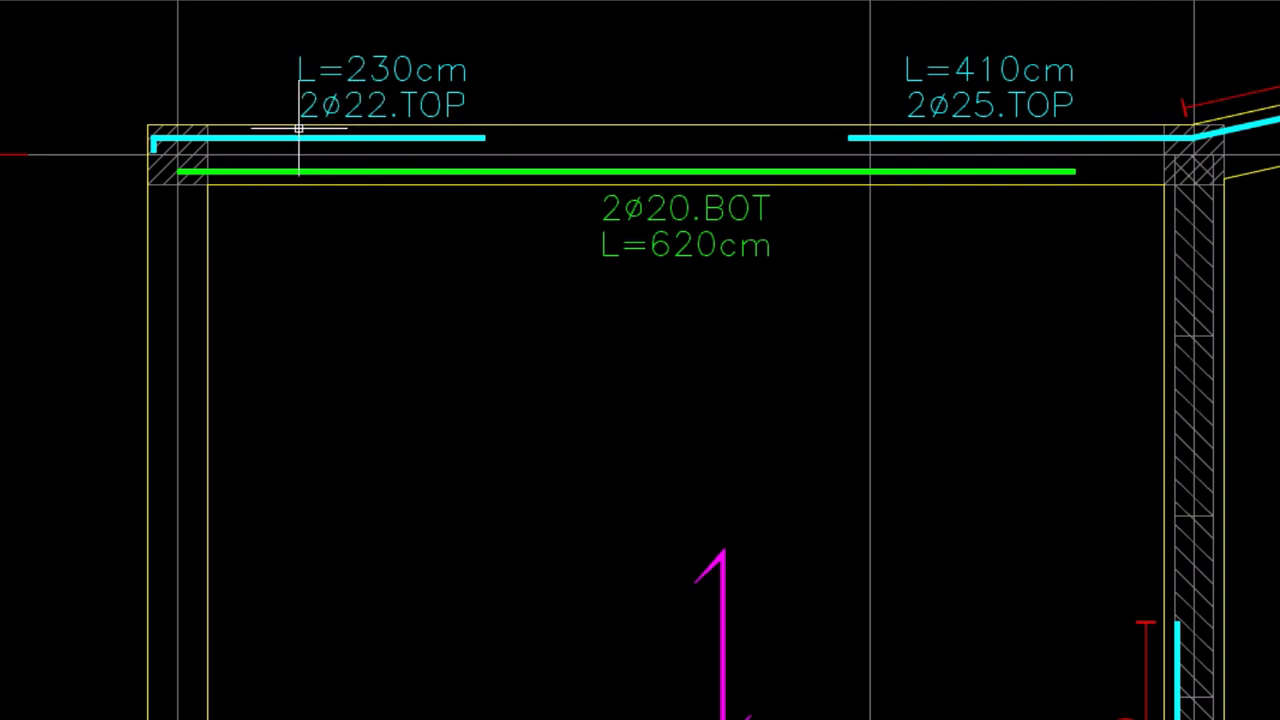
scroll(291, 215, "down", 2)
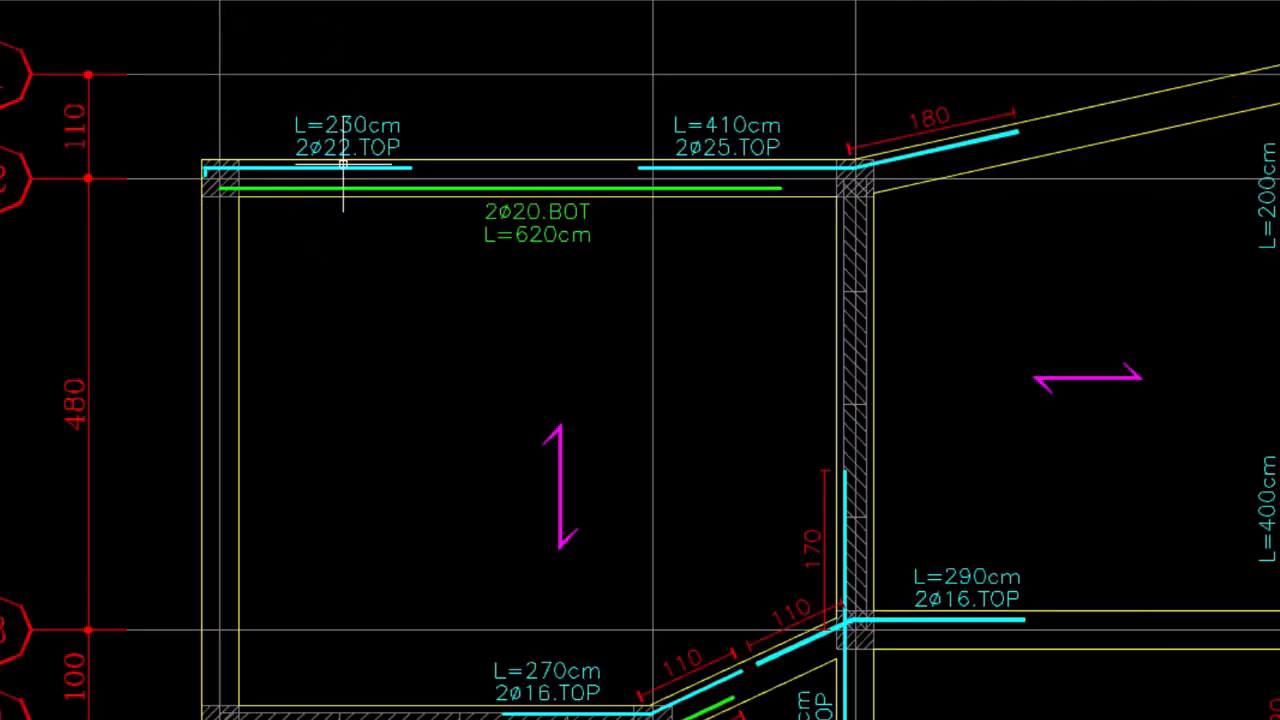
scroll(320, 226, "down", 3)
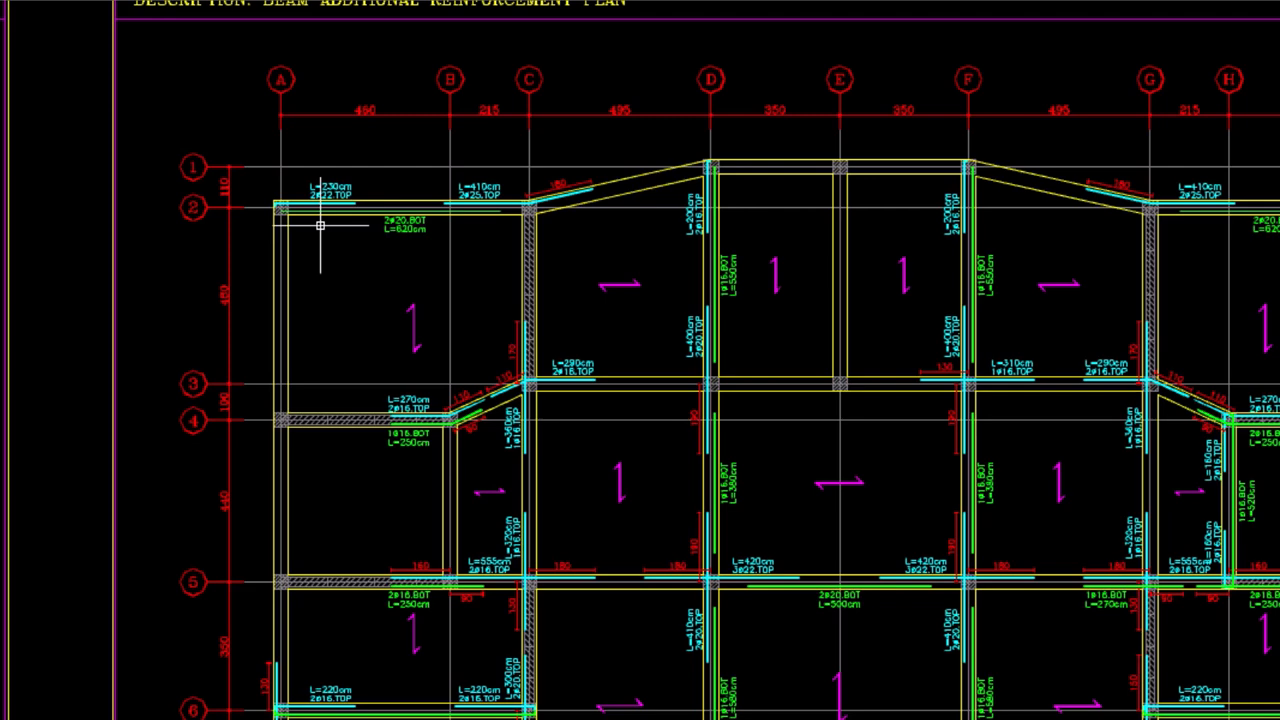
mouse_move(468, 217)
middle_mouse_down()
mouse_move(366, 171)
mouse_move(369, 197)
middle_mouse_up()
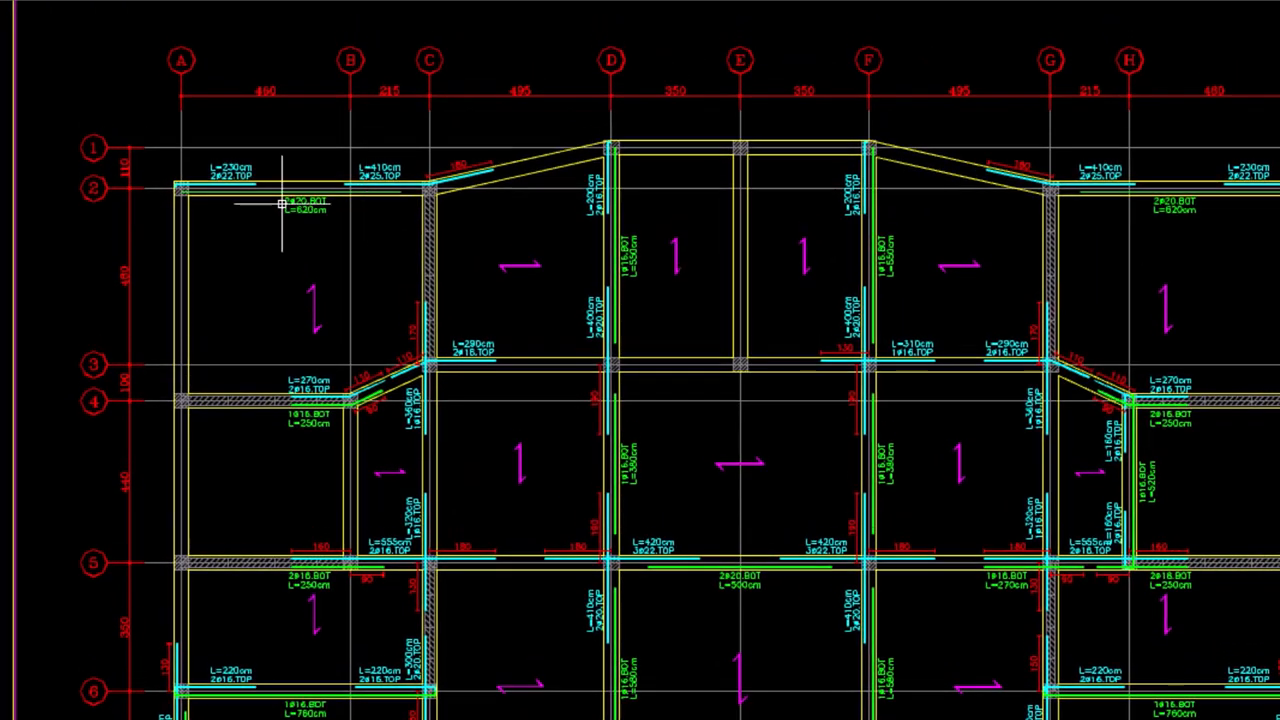
scroll(214, 159, "up", 3)
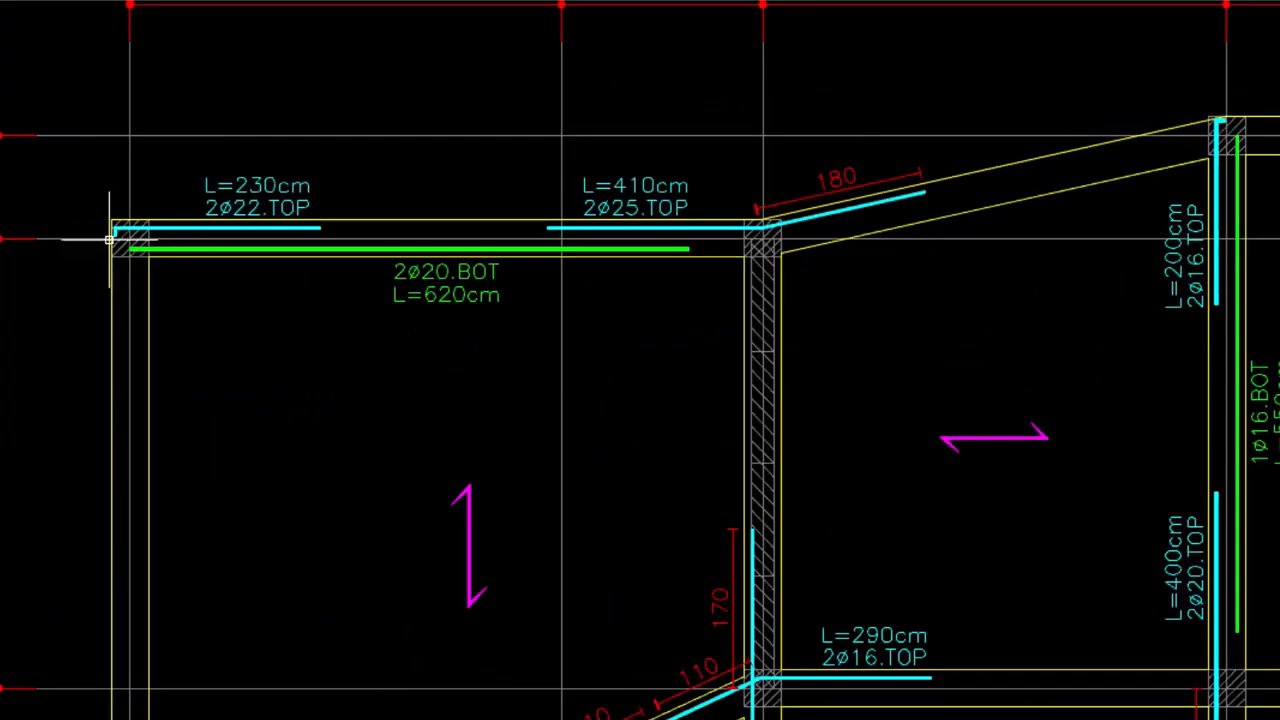
scroll(194, 229, "up", 2)
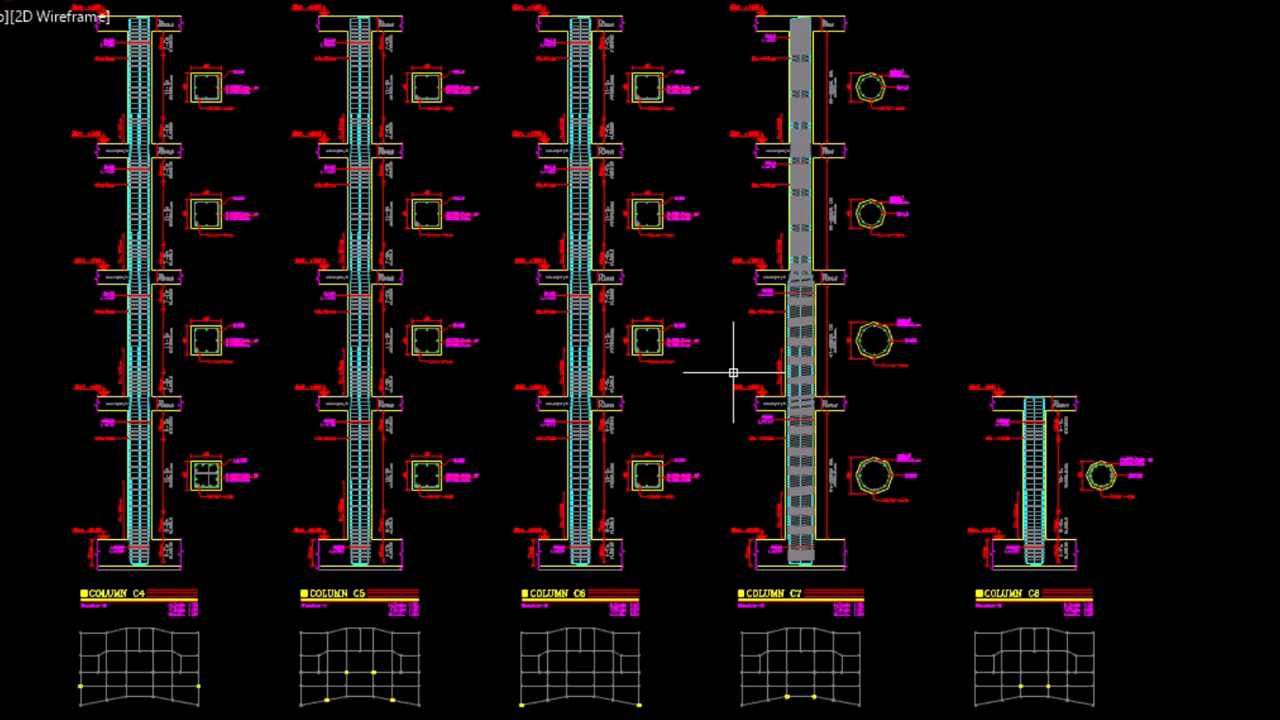
scroll(457, 357, "up", 4)
middle_click_drag(489, 206, 489, 277)
middle_click_drag(506, 586, 545, 419)
scroll(545, 419, "down", 4)
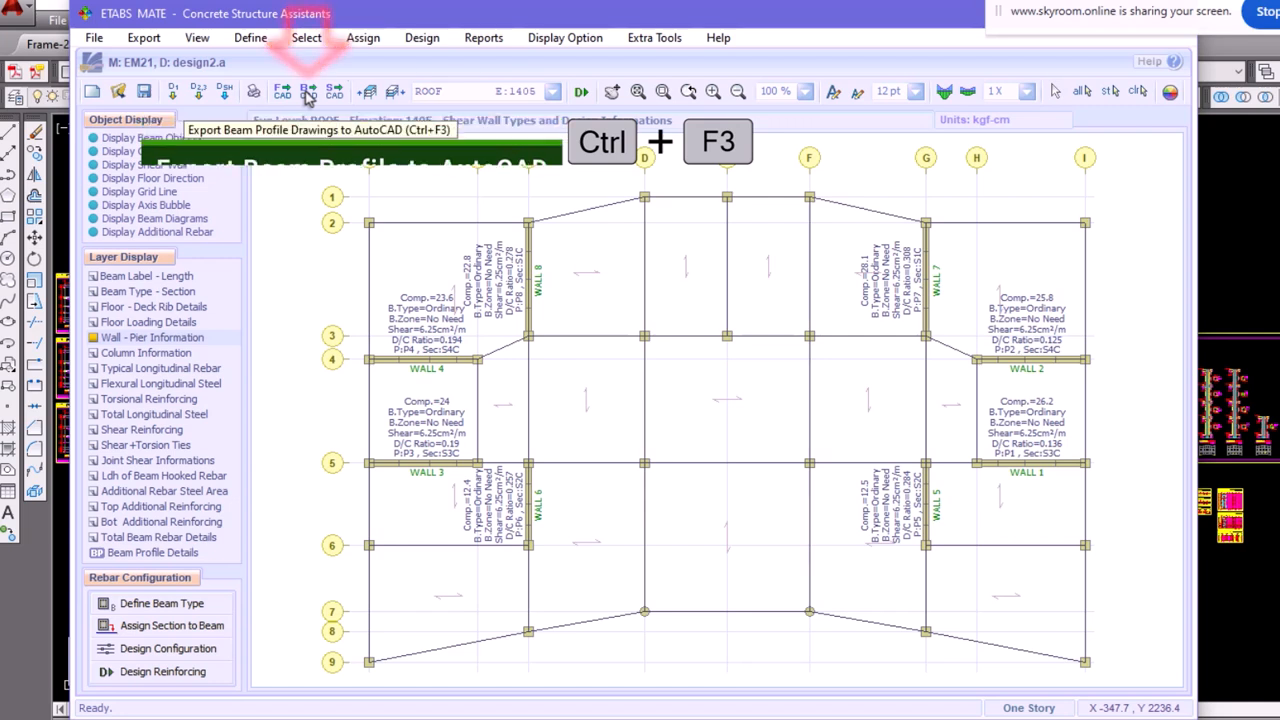
Switch to ETABS MATE and export all beam profiles in total stories to AutoCAD as Beams-241217-181900.DXF
left_click(308, 91)
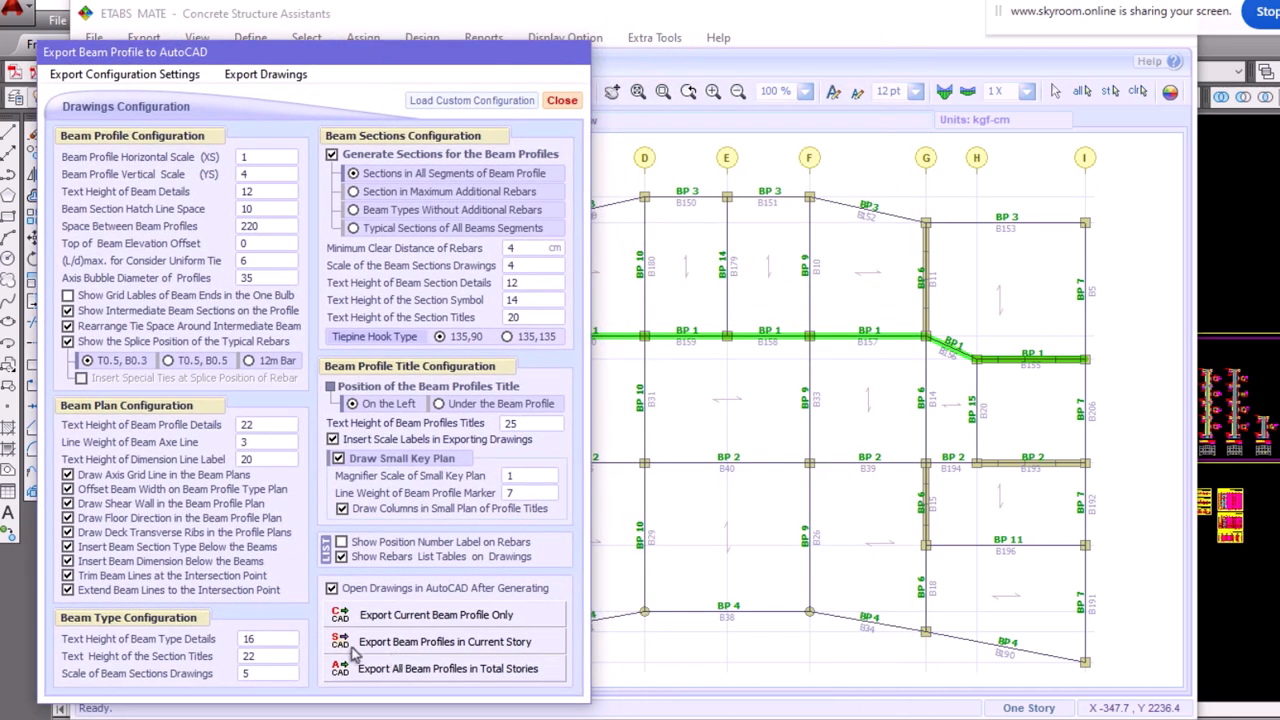
left_click(462, 672)
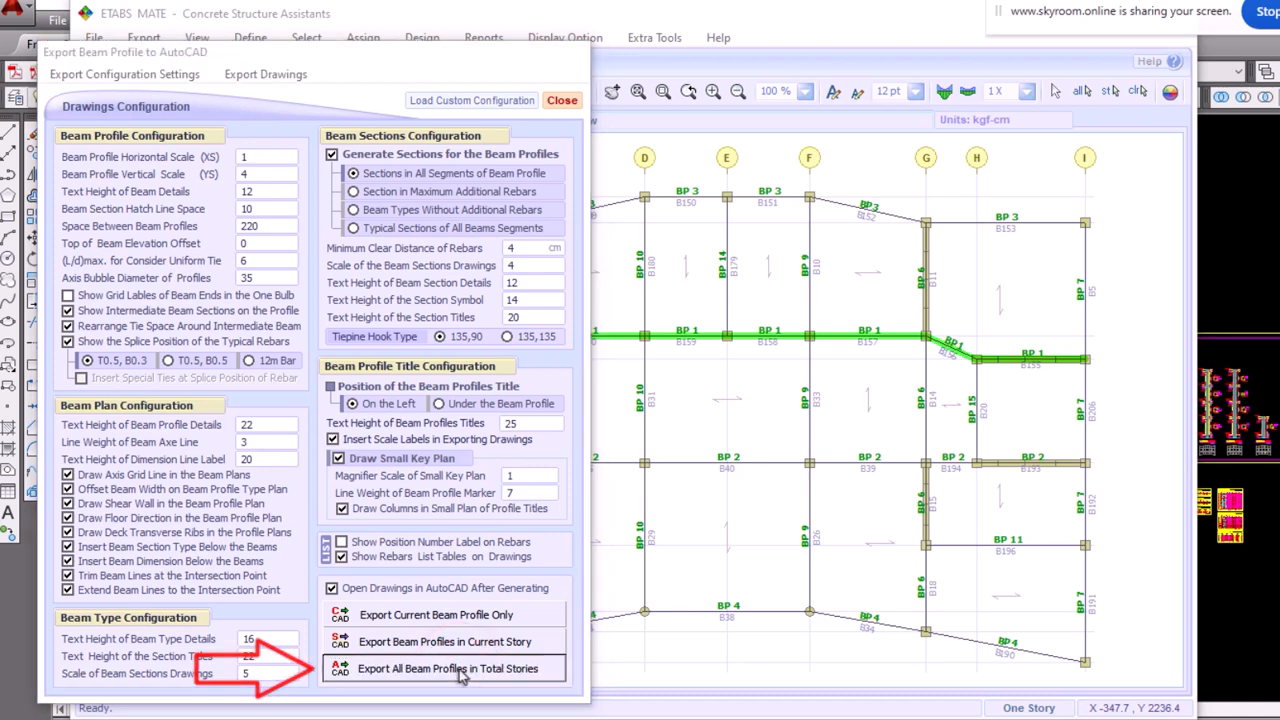
left_click(1075, 500)
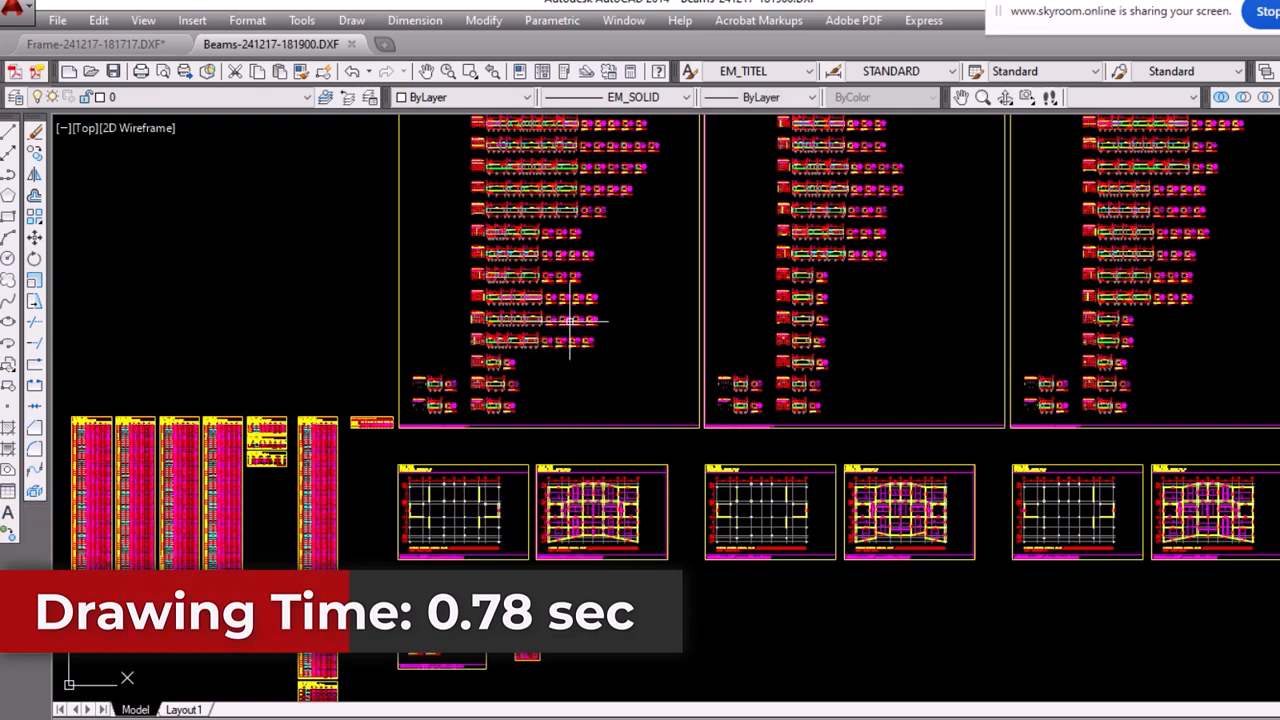
Examine the exported beam profile sheets in AutoCAD, including the bars and ties of profile BP1 and its cross-sections
middle_click_drag(589, 326, 601, 510)
scroll(532, 312, "up", 6)
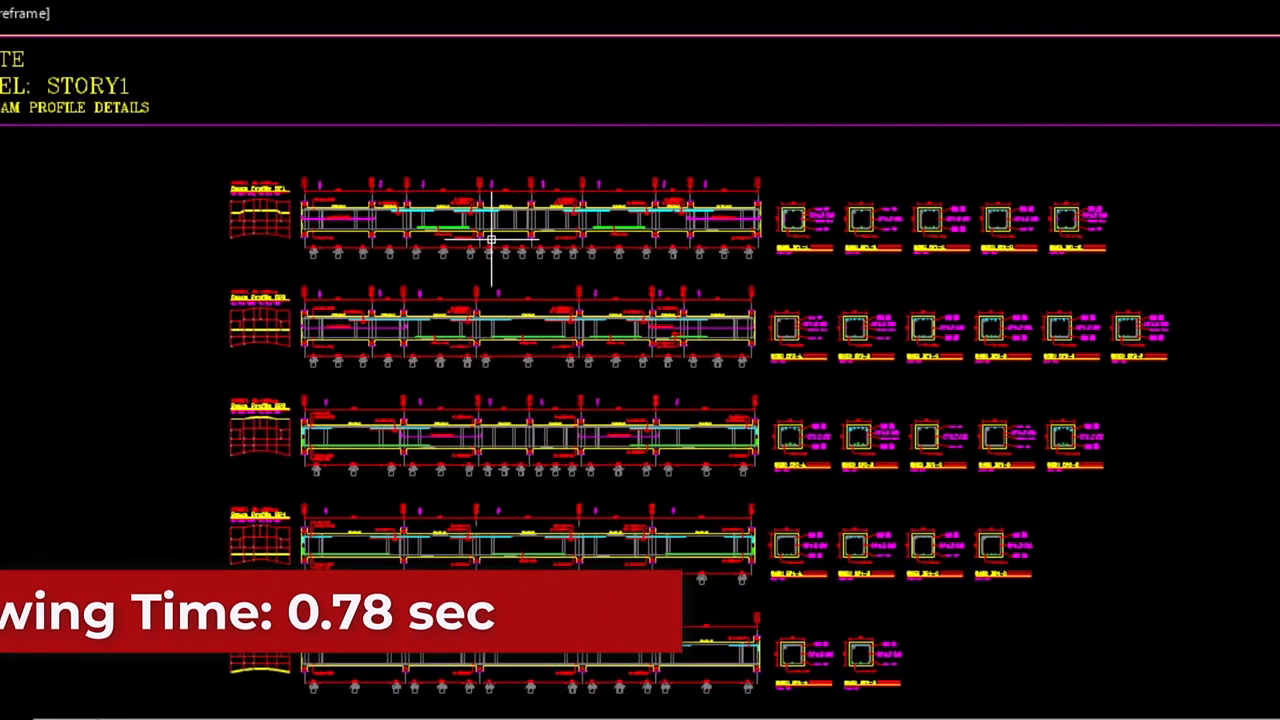
scroll(424, 247, "up", 6)
scroll(324, 212, "down", 3)
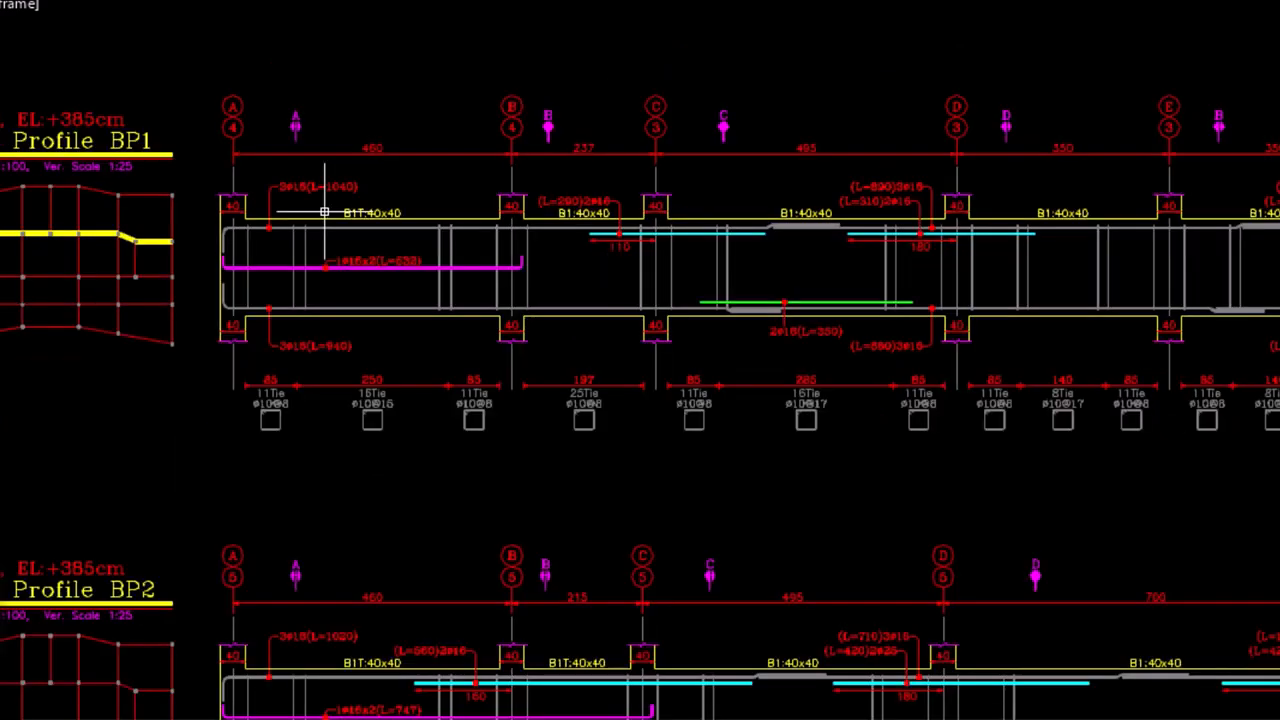
scroll(323, 214, "up", 6)
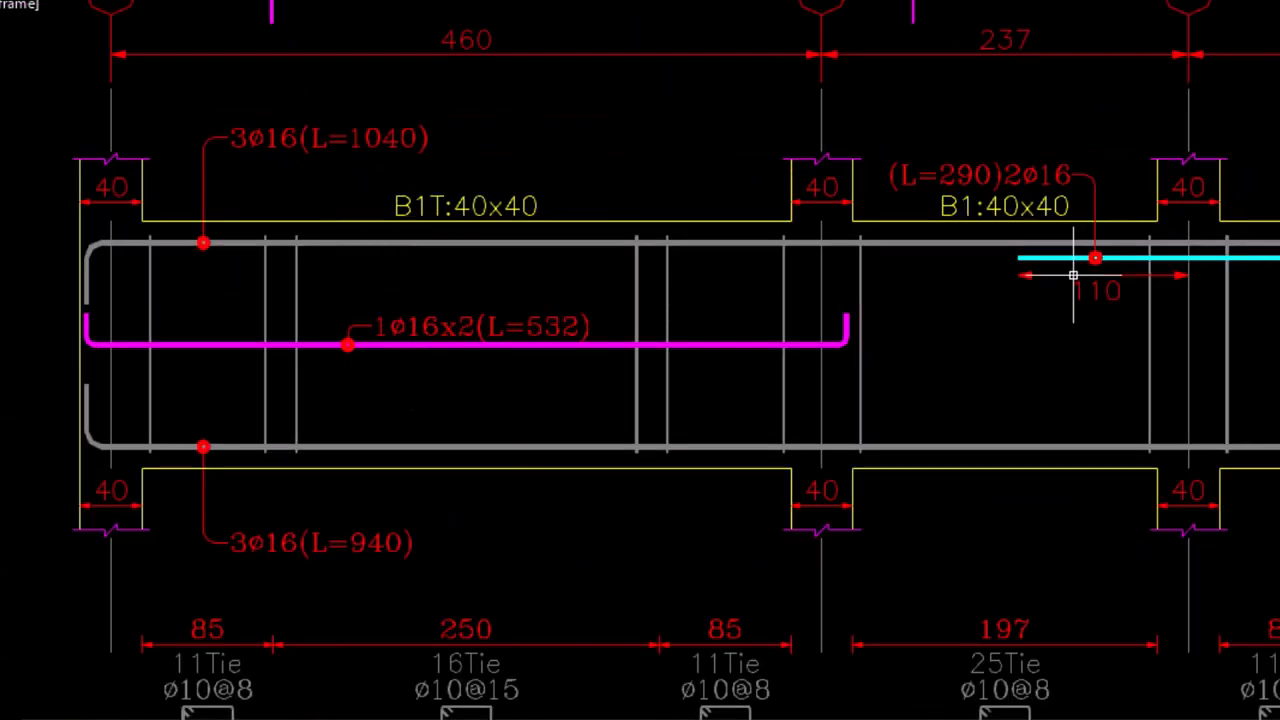
middle_click_drag(1160, 357, 817, 286)
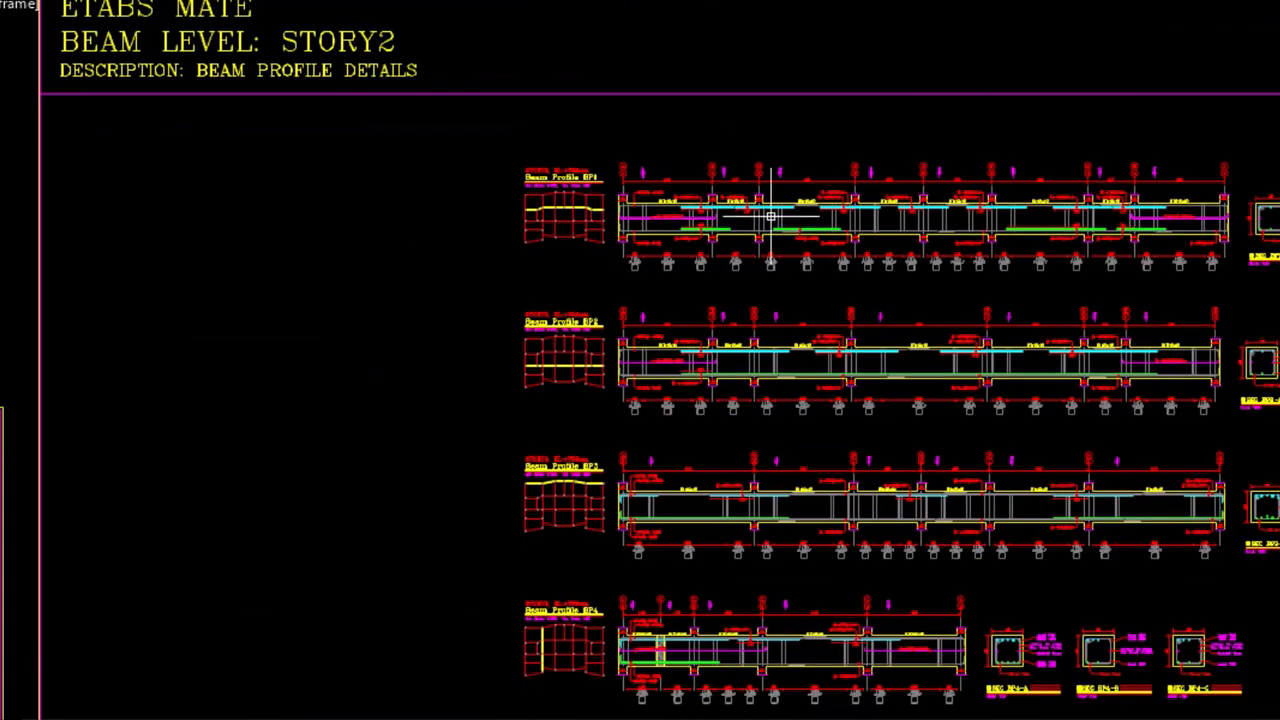
scroll(790, 205, "up", 3)
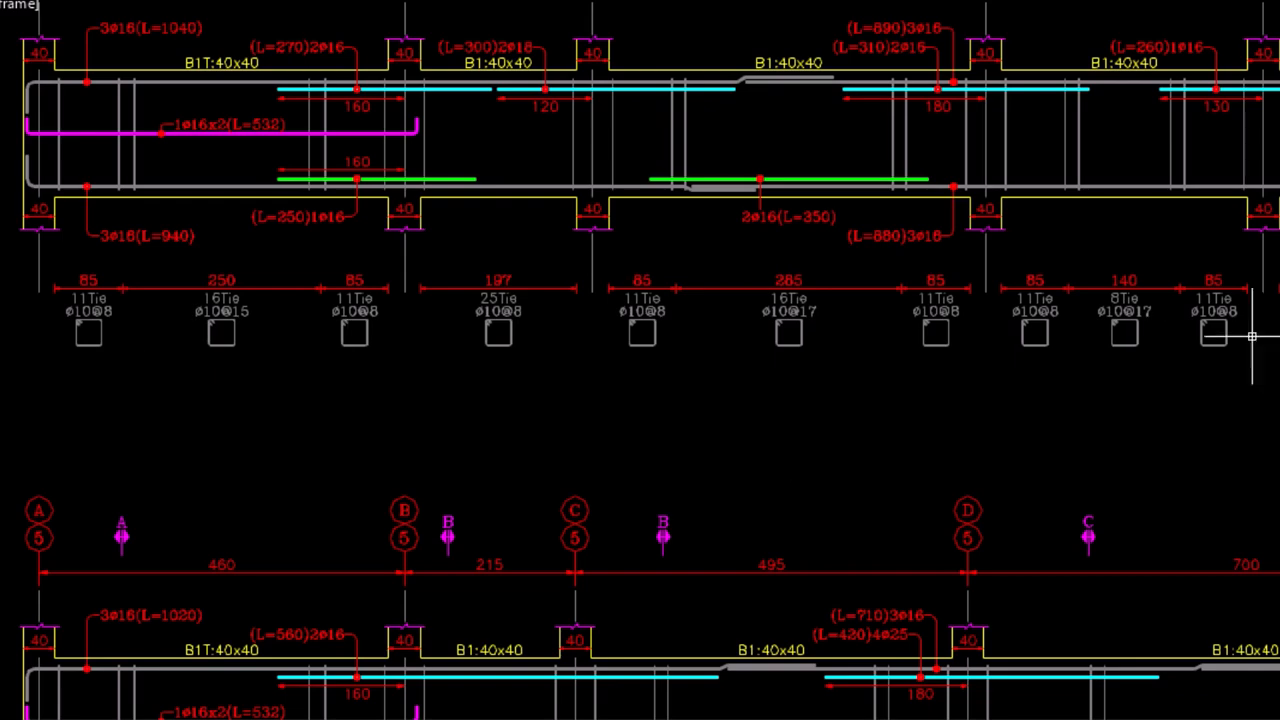
scroll(898, 207, "down", 2)
middle_click_drag(1059, 388, 653, 272)
scroll(290, 215, "down", 12)
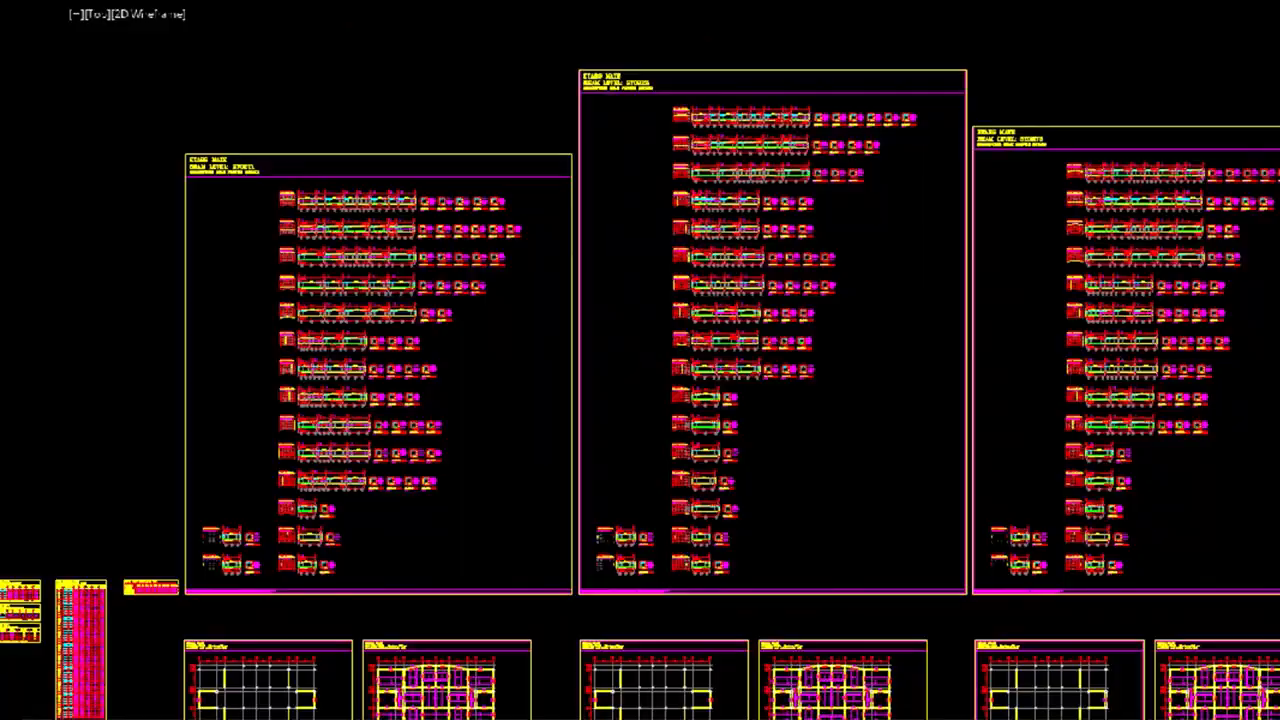
scroll(1037, 186, "up", 10)
scroll(1037, 186, "up", 4)
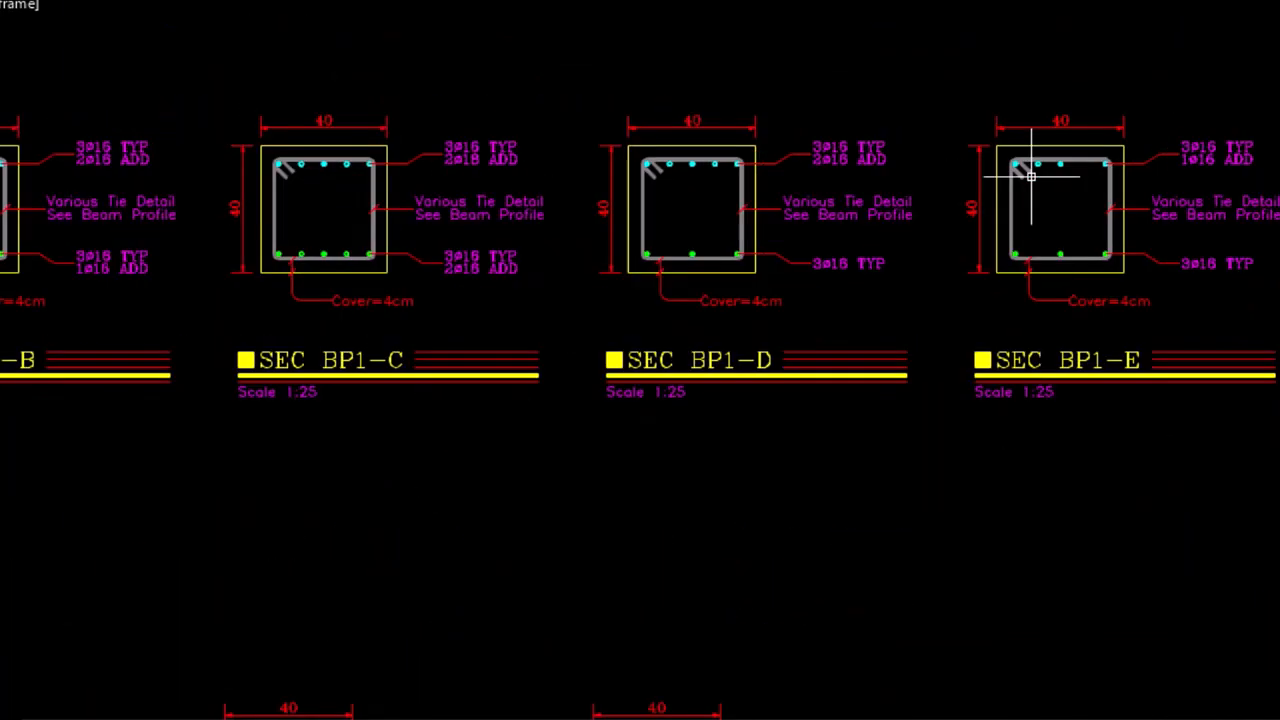
scroll(652, 254, "down", 10)
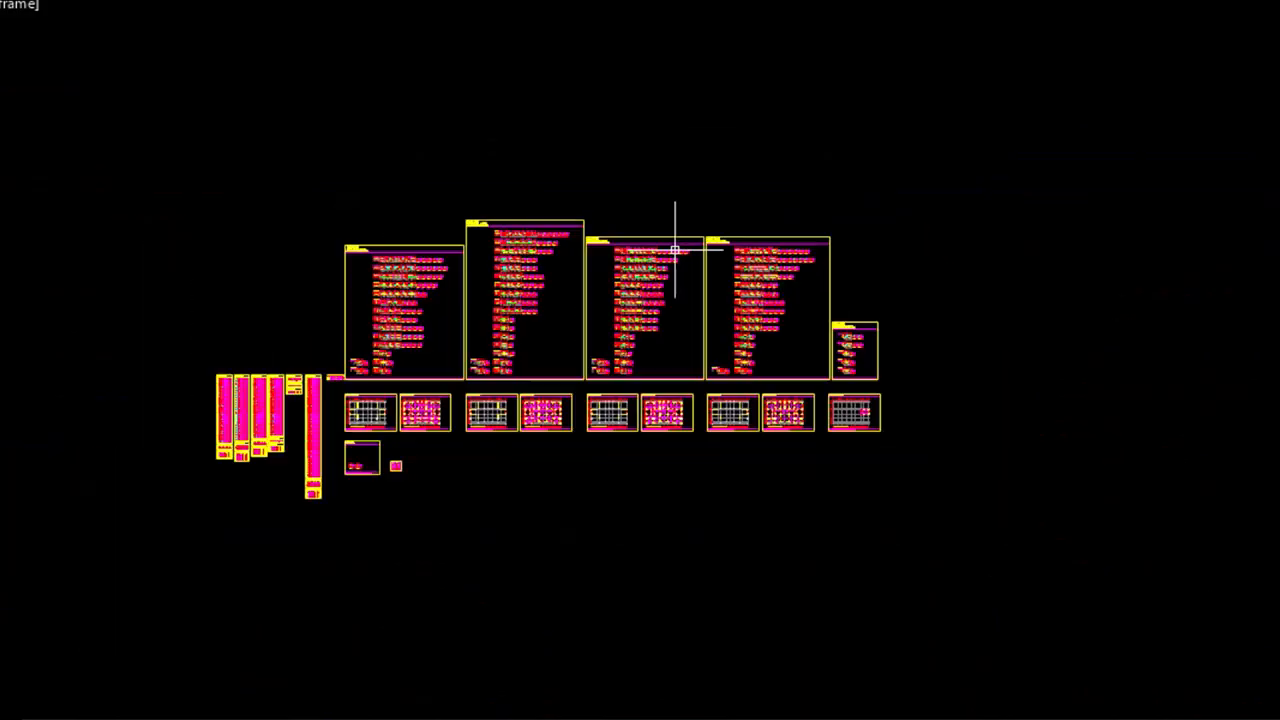
Examine the beam rebar list tables, including the ties list and rebar summary report for all stories
scroll(376, 428, "up", 3)
scroll(4, 266, "up", 6)
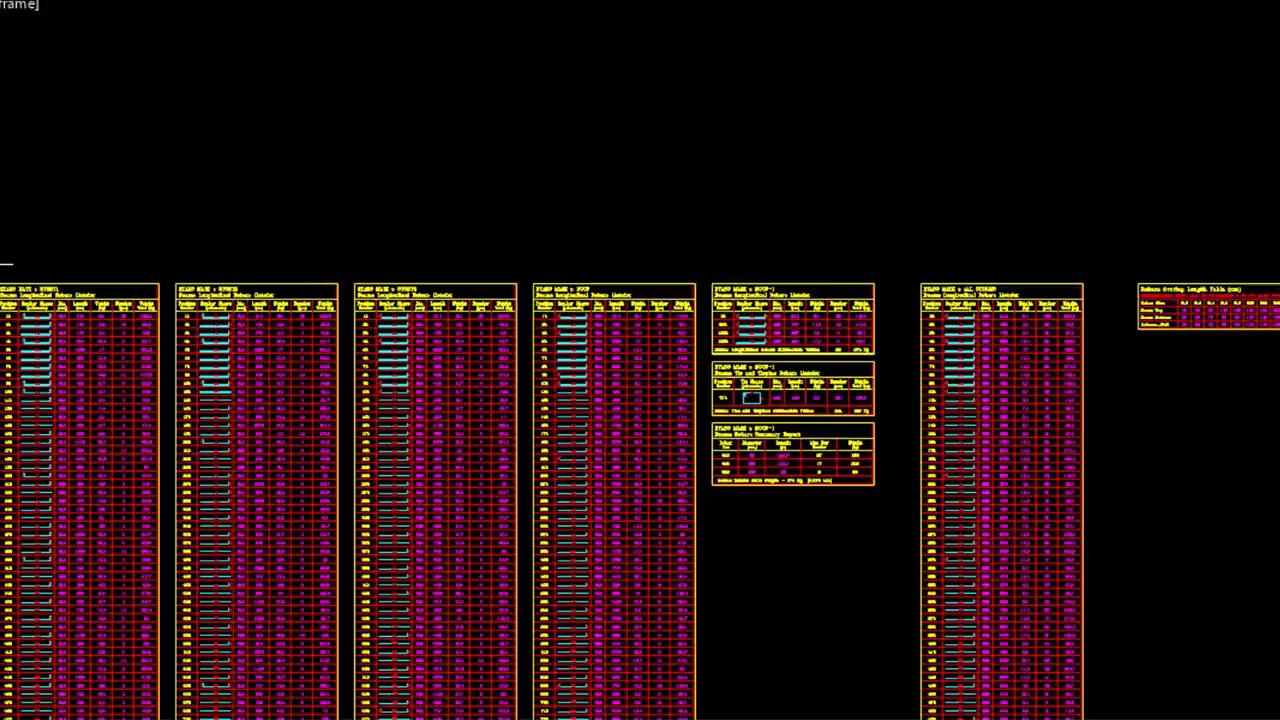
scroll(302, 470, "up", 4)
scroll(467, 322, "up", 2)
scroll(457, 349, "down", 10)
scroll(616, 618, "up", 6)
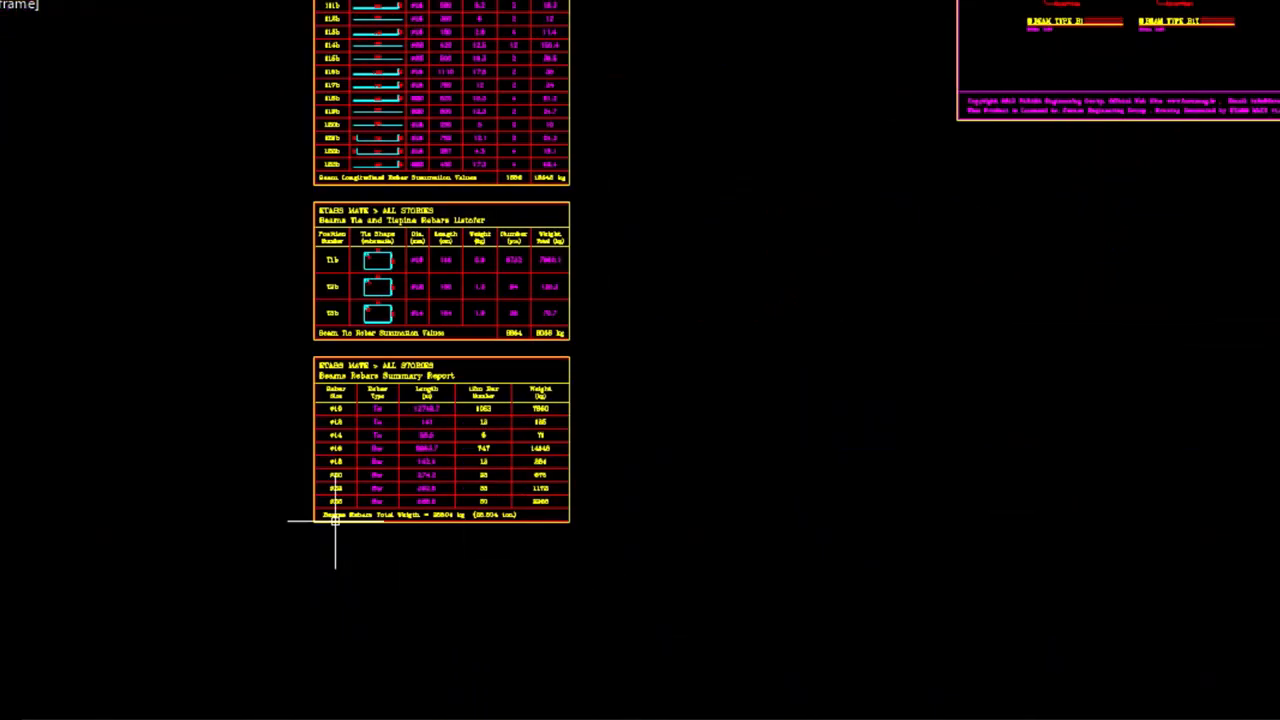
scroll(334, 523, "up", 4)
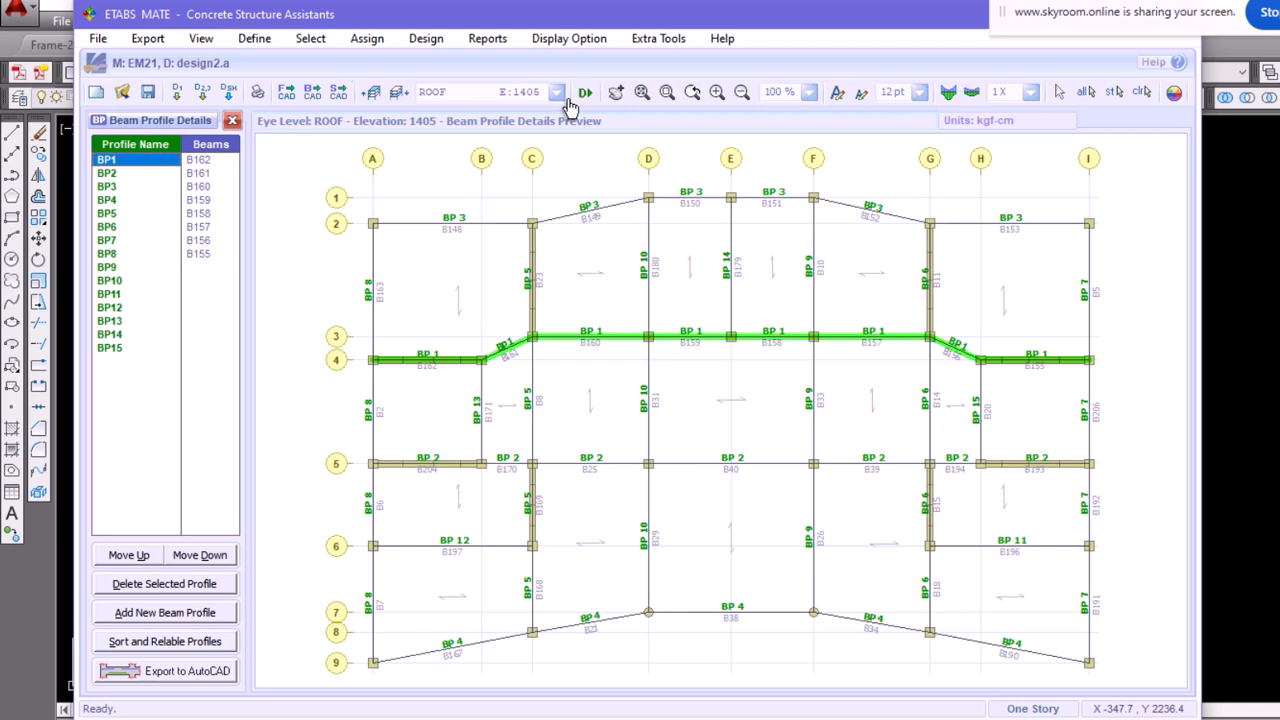
Switch to ETABS MATE and export all shear walls to AutoCAD, saving them as Walls-241217-182027.DXF in the EM22 folder
left_click(338, 92)
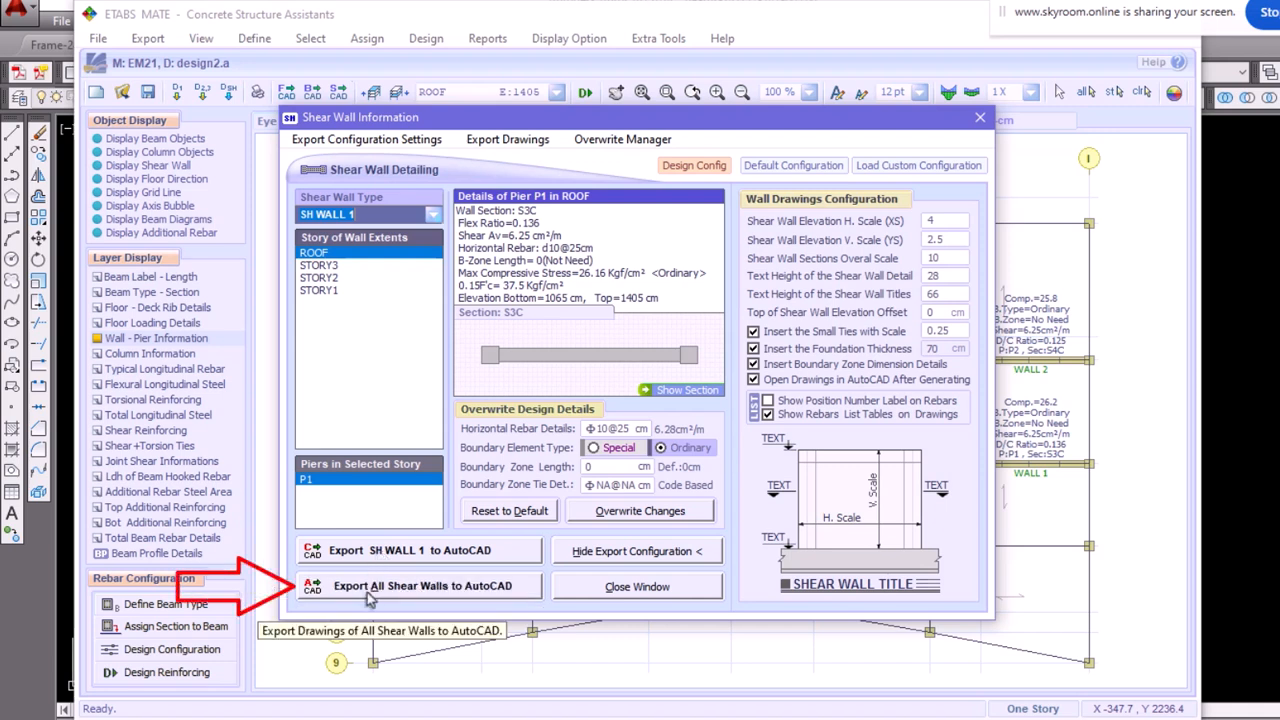
left_click(367, 595)
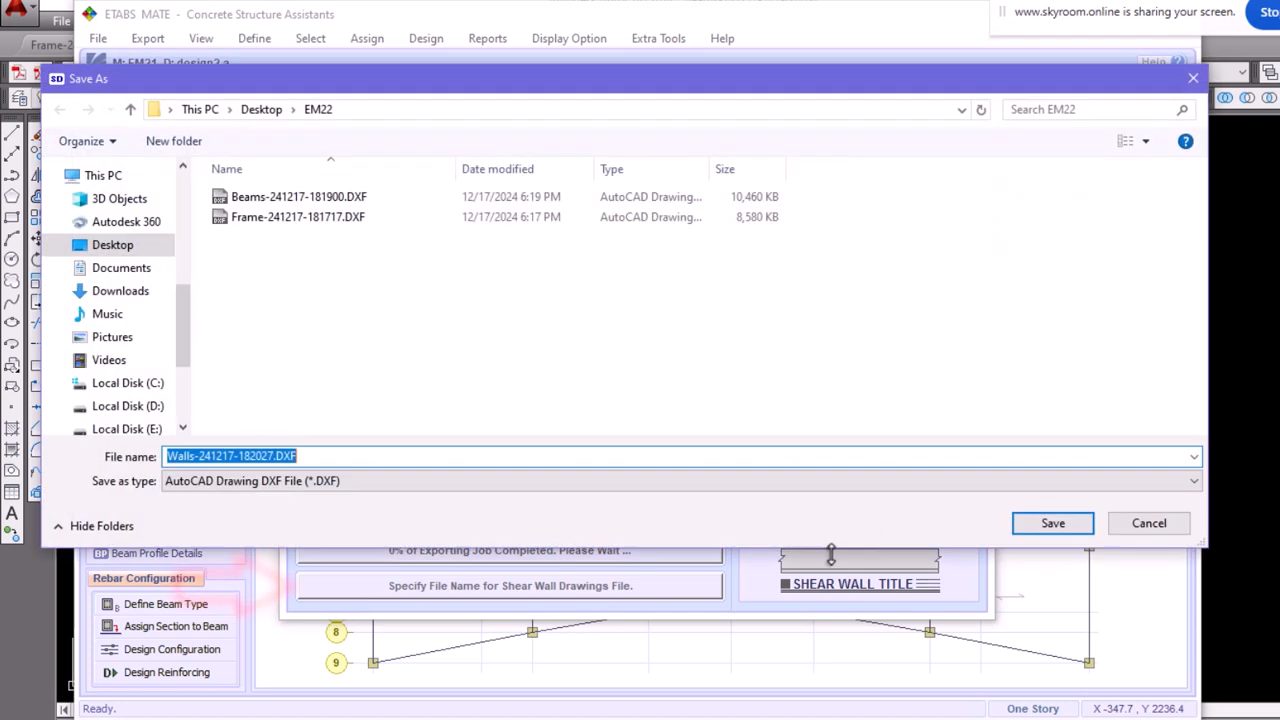
left_click(1052, 524)
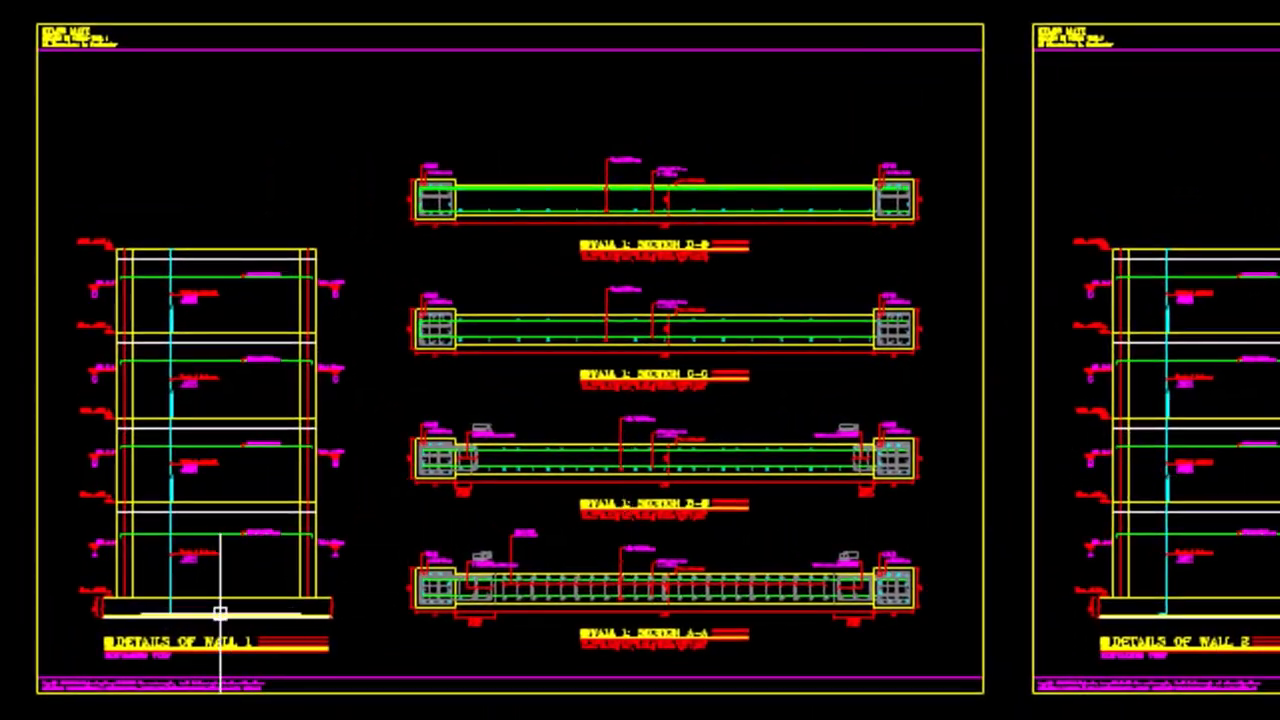
Examine the Wall 1 detail sheet in AutoCAD, focusing on the column and boundary zone reinforcement in section A-A
scroll(886, 356, "down", 4)
middle_click_drag(1279, 440, 880, 372)
scroll(695, 328, "down", 3)
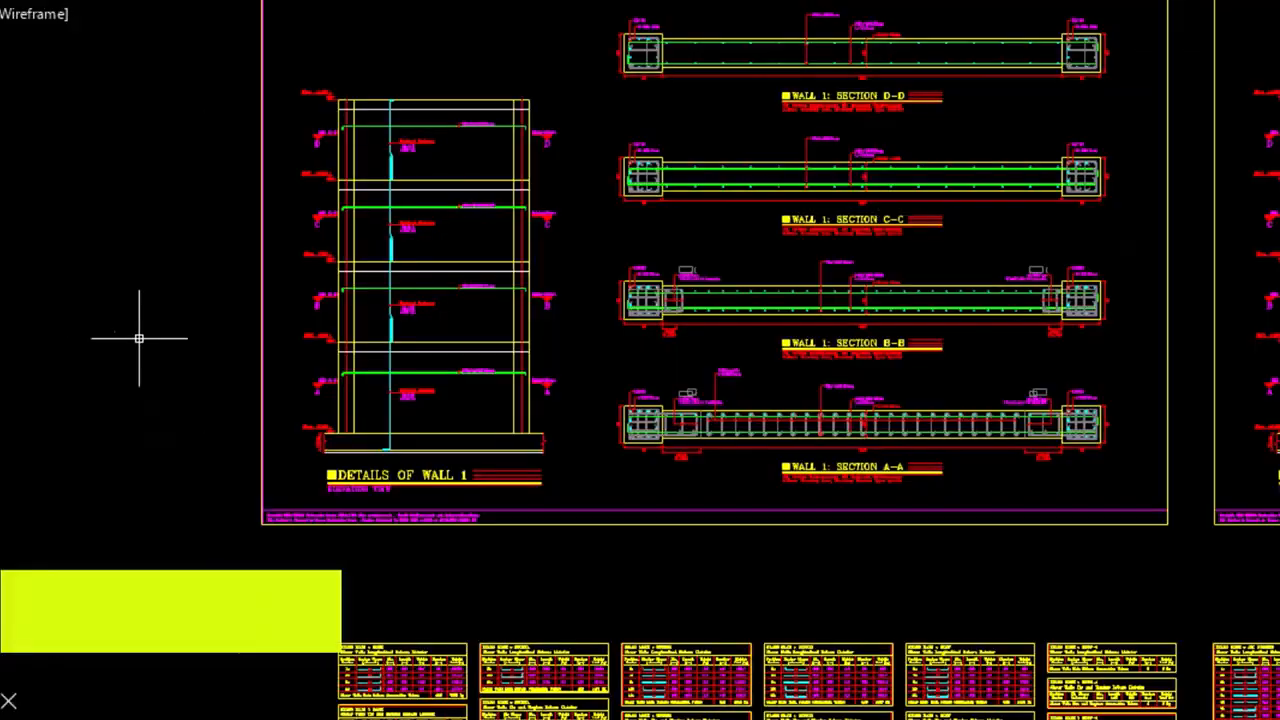
scroll(755, 458, "up", 6)
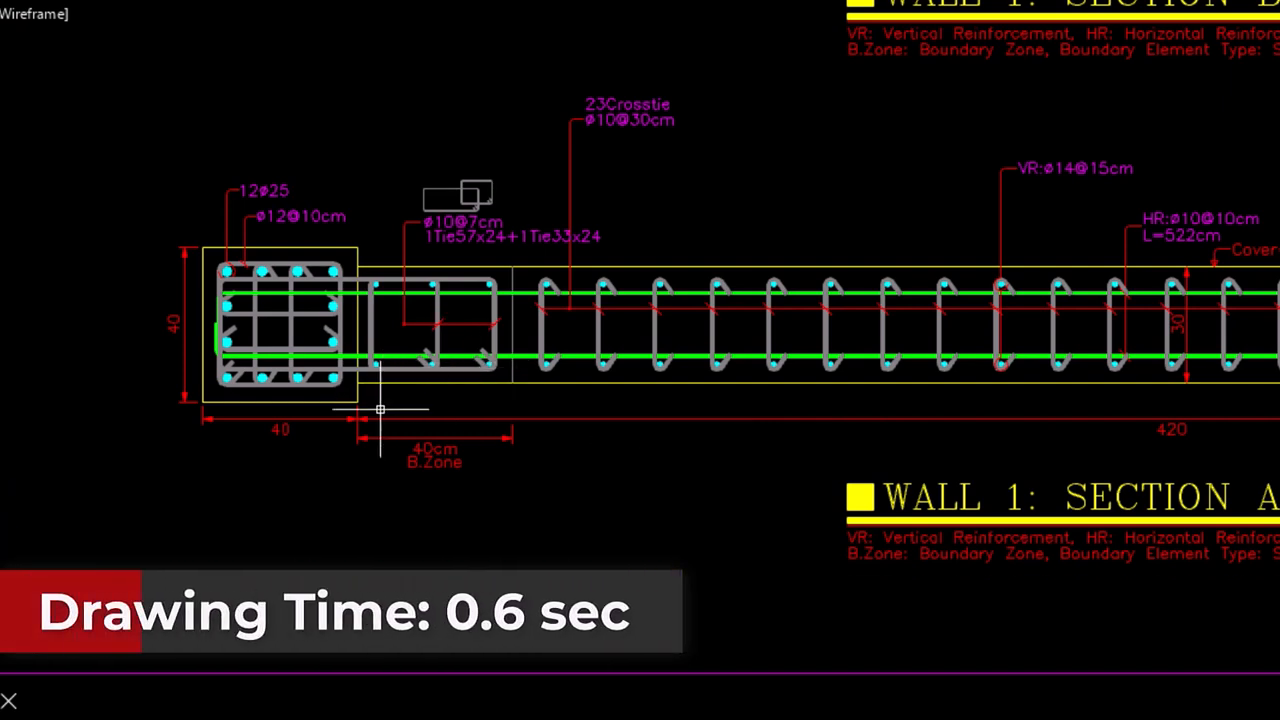
scroll(375, 410, "up", 2)
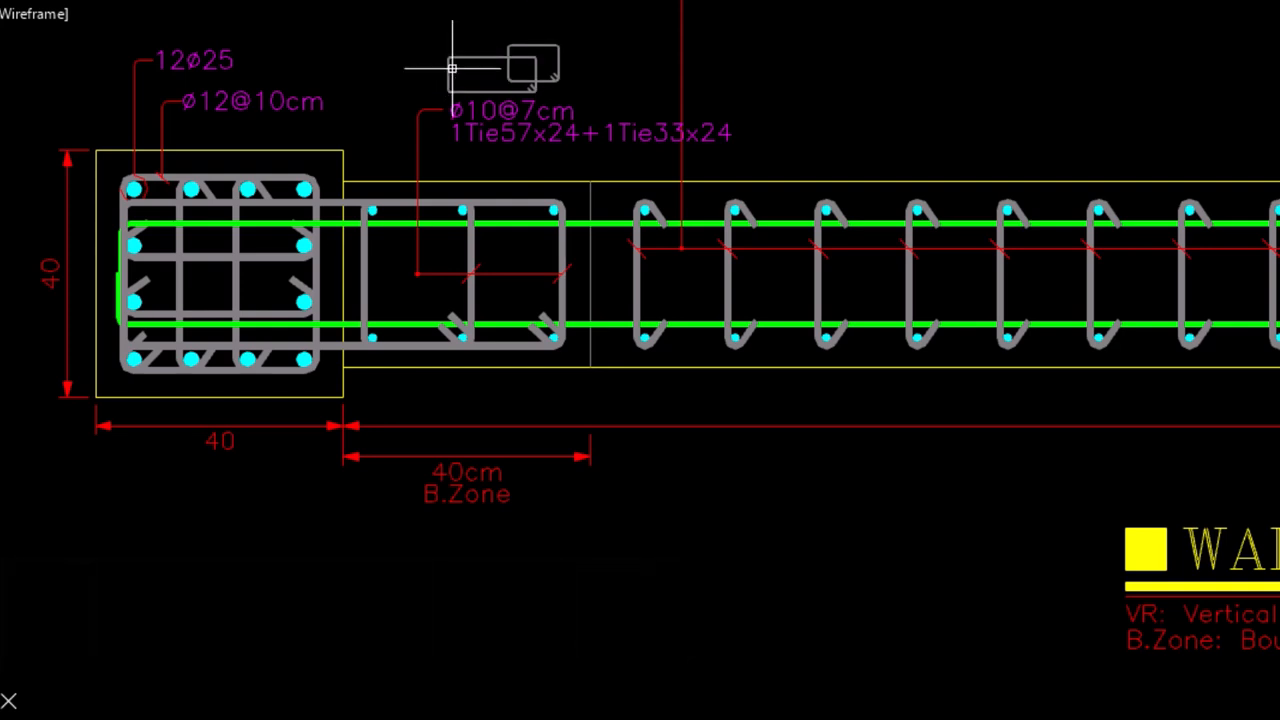
scroll(434, 474, "down", 3)
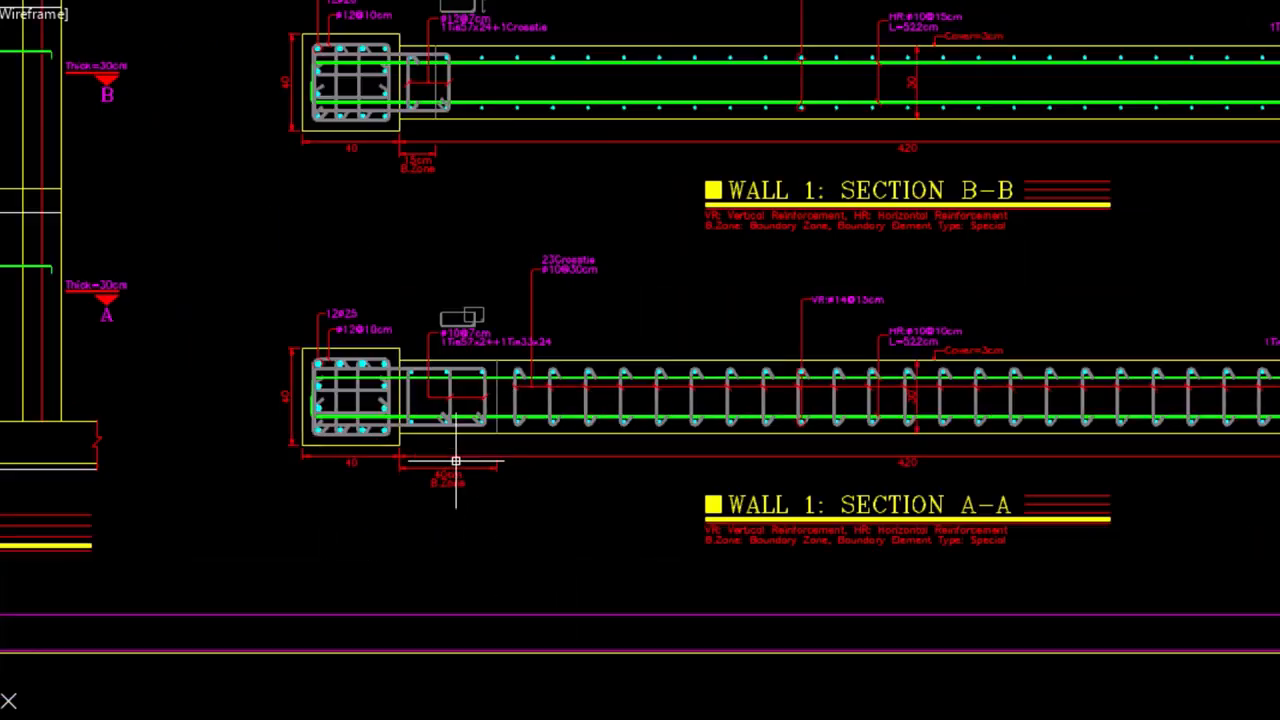
Examine the detail sheets of the other shear walls and the wall rebar list tables below them
mouse_move(468, 252)
middle_mouse_down()
mouse_move(455, 597)
mouse_move(389, 360)
middle_mouse_up()
scroll(455, 597, "down", 10)
scroll(400, 360, "down", 3)
scroll(222, 361, "up", 10)
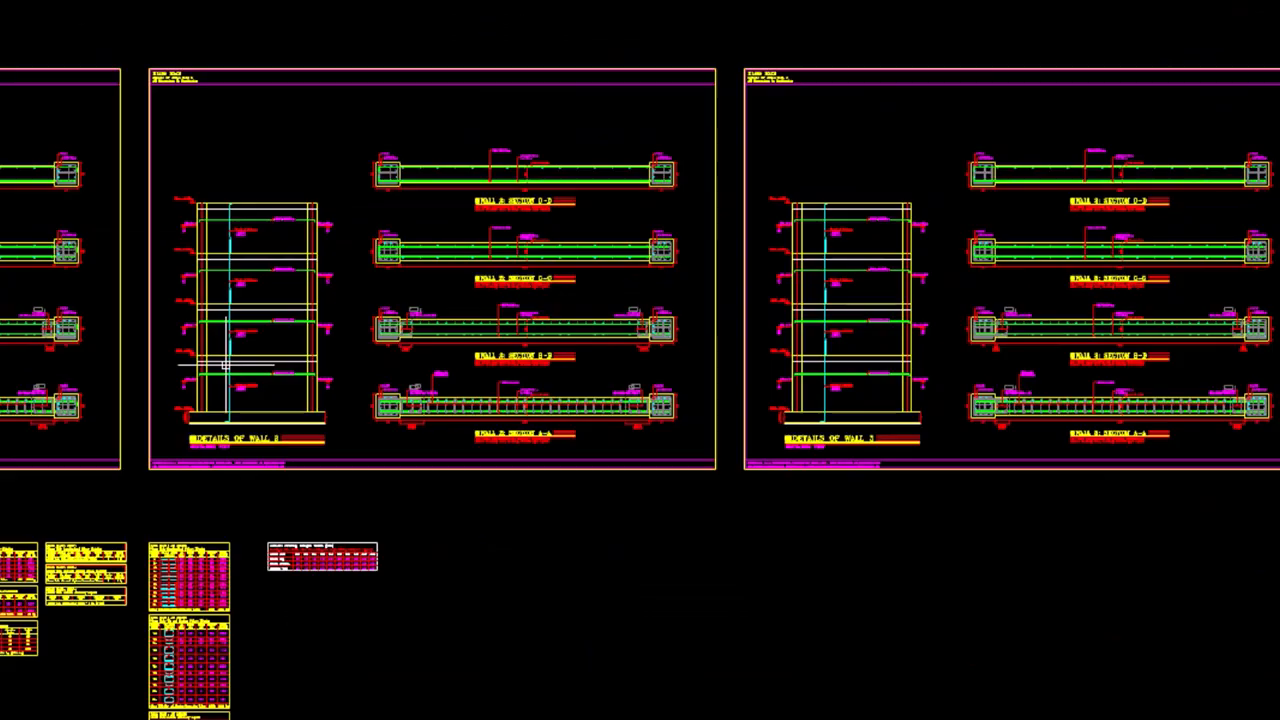
middle_click_drag(230, 365, 268, 371)
scroll(266, 400, "down", 5)
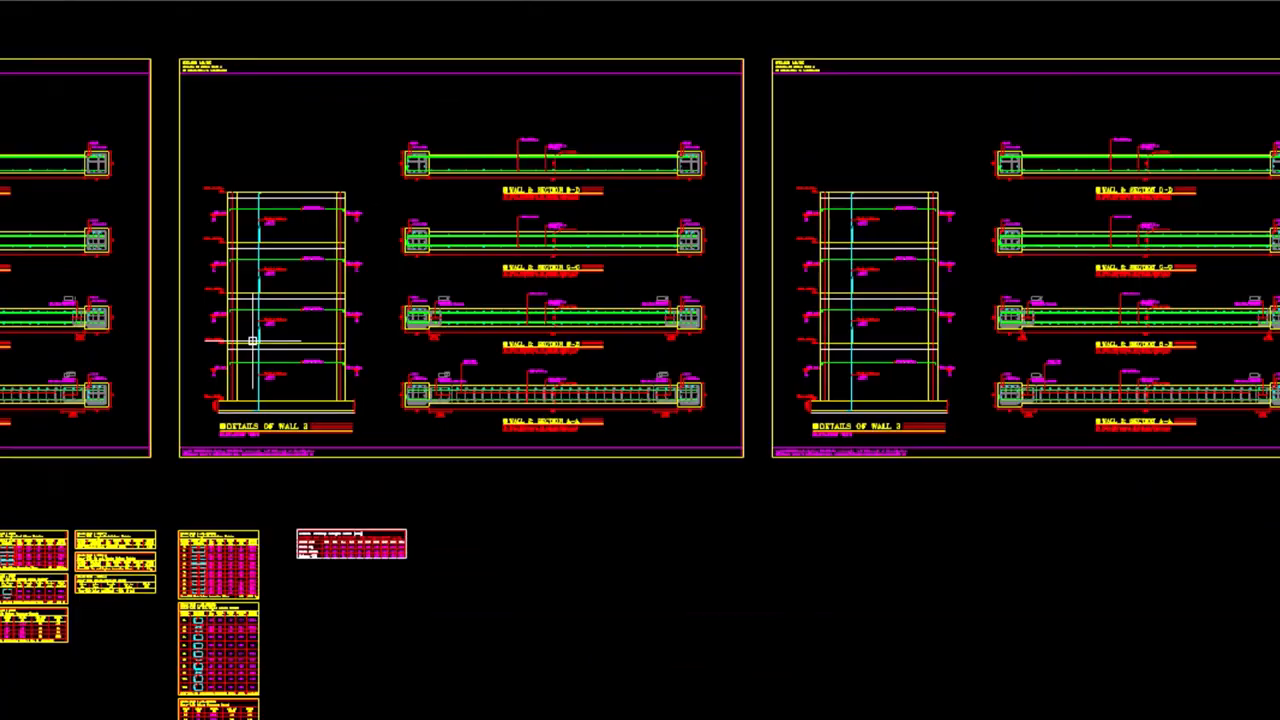
scroll(252, 341, "down", 9)
scroll(159, 428, "up", 9)
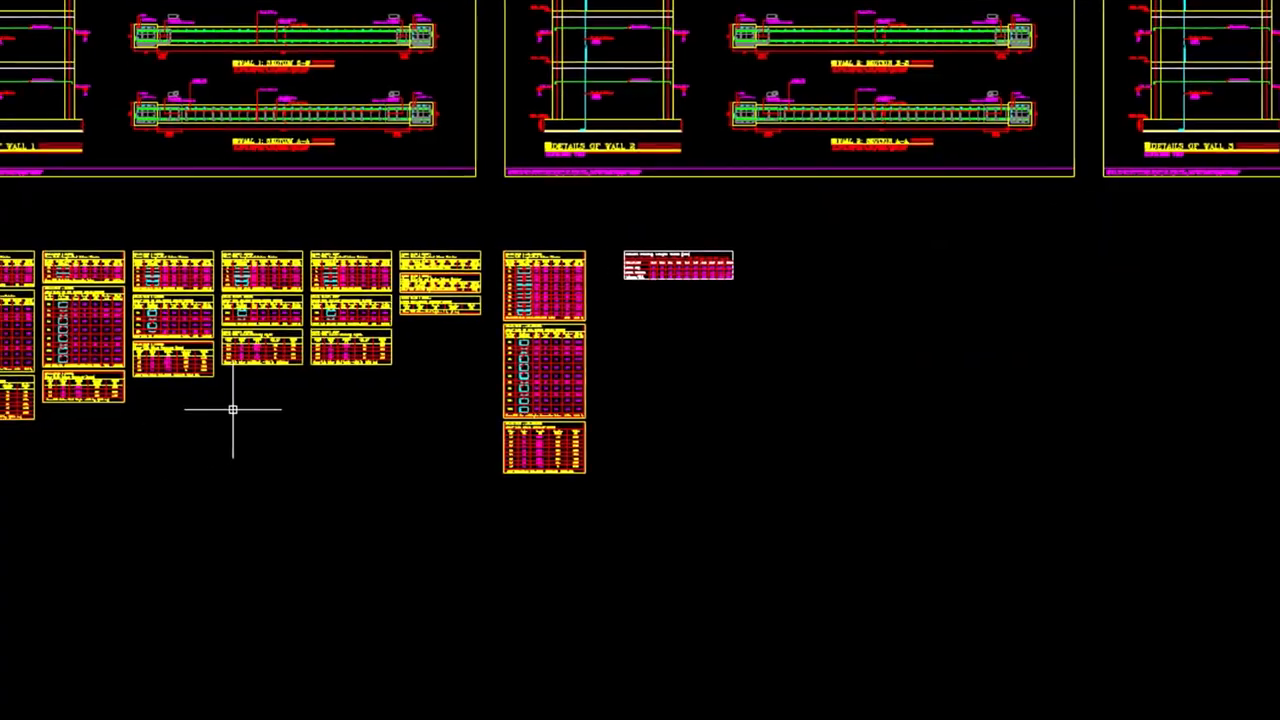
middle_click_drag(186, 423, 369, 467)
scroll(369, 467, "up", 1)
middle_click_drag(760, 368, 784, 372)
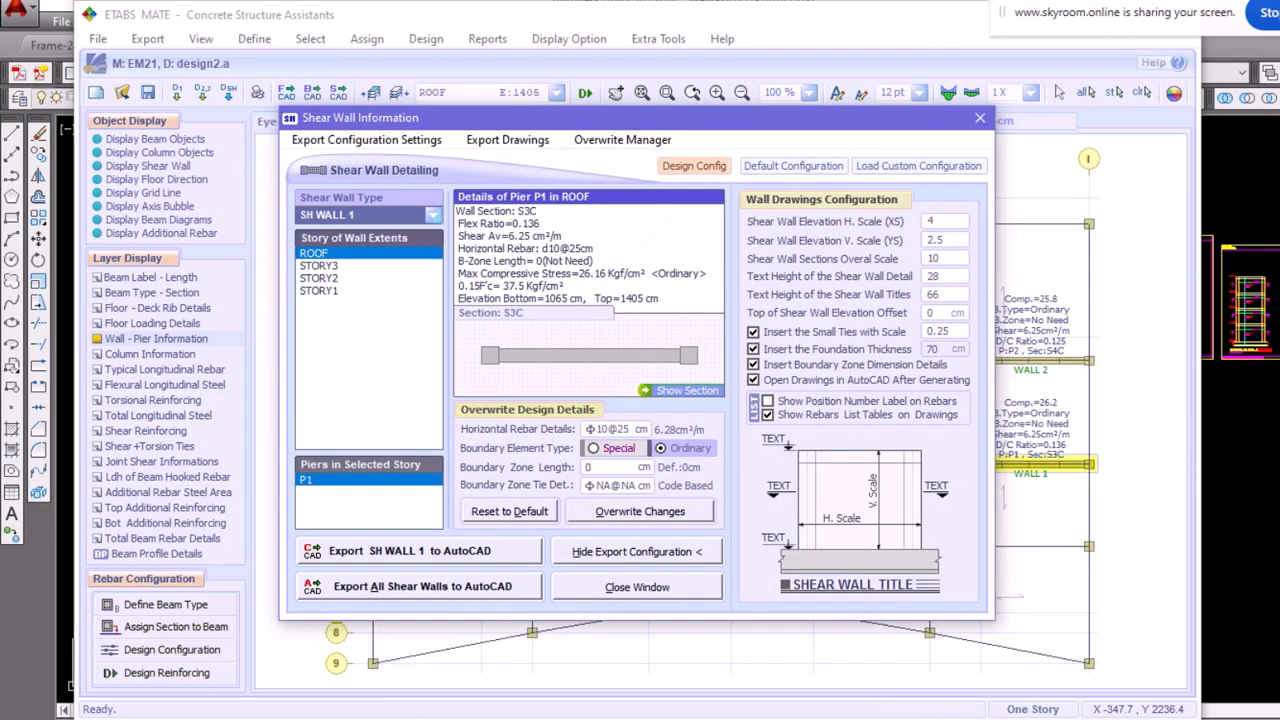
Switch to ETABS MATE and close the Shear Wall Information window
left_click(980, 119)
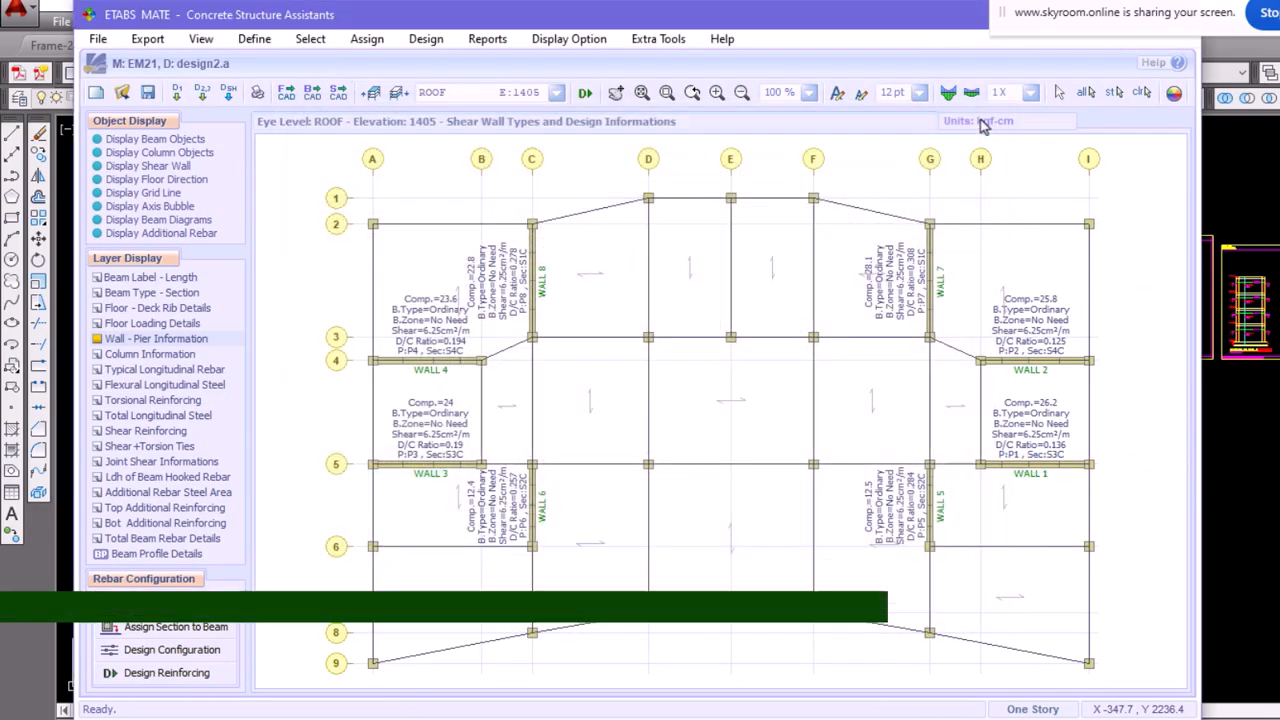